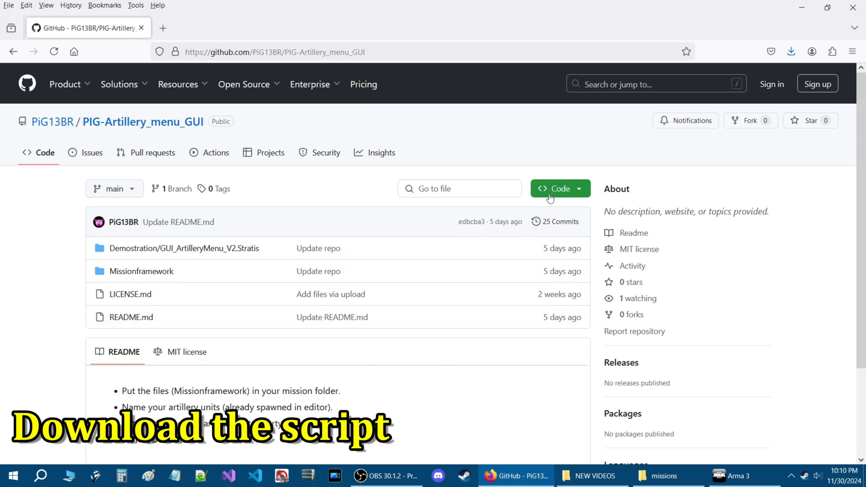
Download the repository as PIG-Artillery_menu_GUI-main.zip into the NEW VIDEOS folder
{"action": "left_click", "coordinate": [579, 192]}
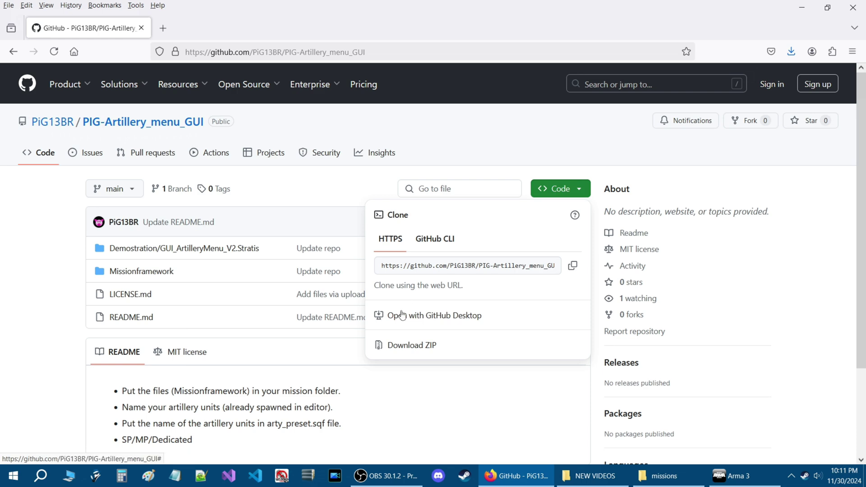
{"action": "left_click", "coordinate": [405, 349]}
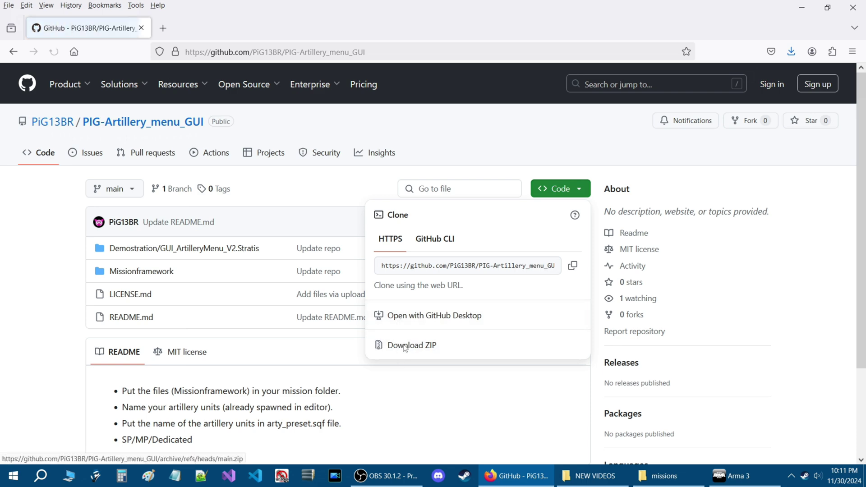
{"action": "left_click_drag", "start_coordinate": [245, 80], "coordinate": [339, 81]}
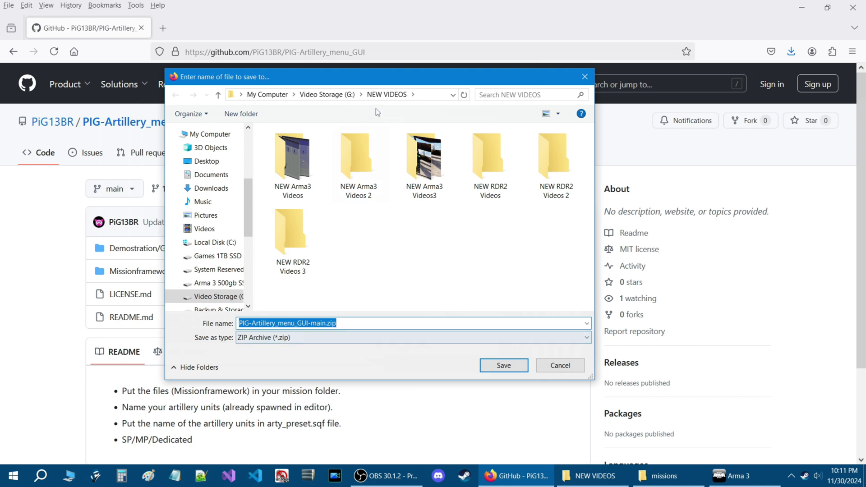
{"action": "left_click", "coordinate": [513, 364]}
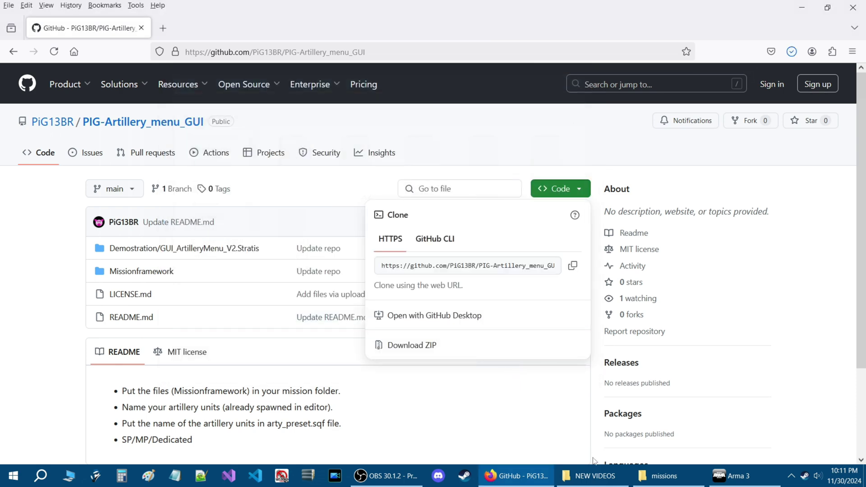
{"action": "left_click", "coordinate": [588, 476]}
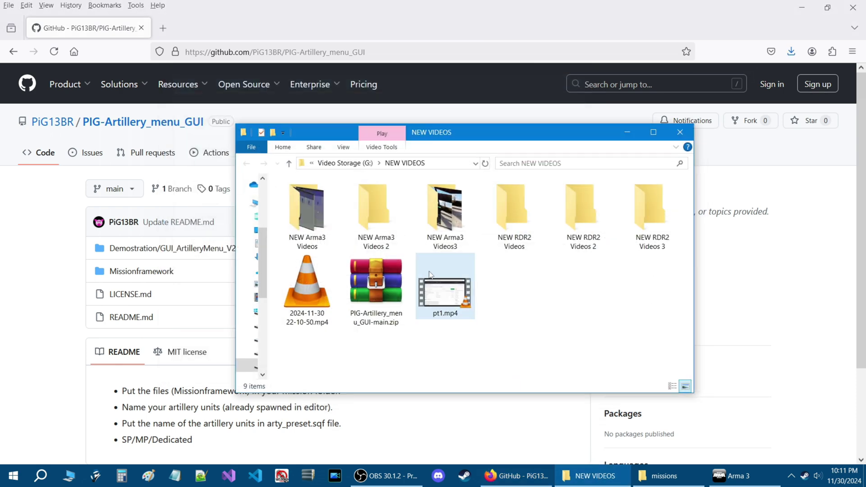
Extract the PIG-Artillery_menu_GUI-main folder from the ZIP into NEW VIDEOS with WinRAR
{"action": "double_click", "coordinate": [377, 280]}
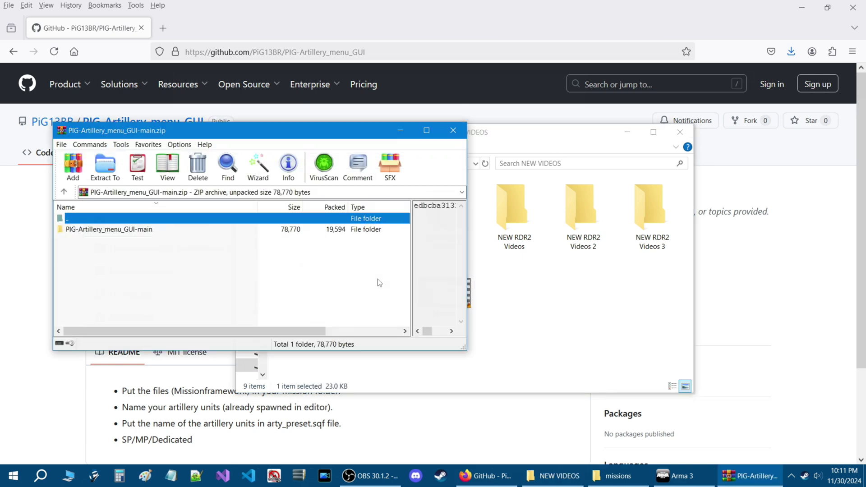
{"action": "left_click", "coordinate": [104, 231]}
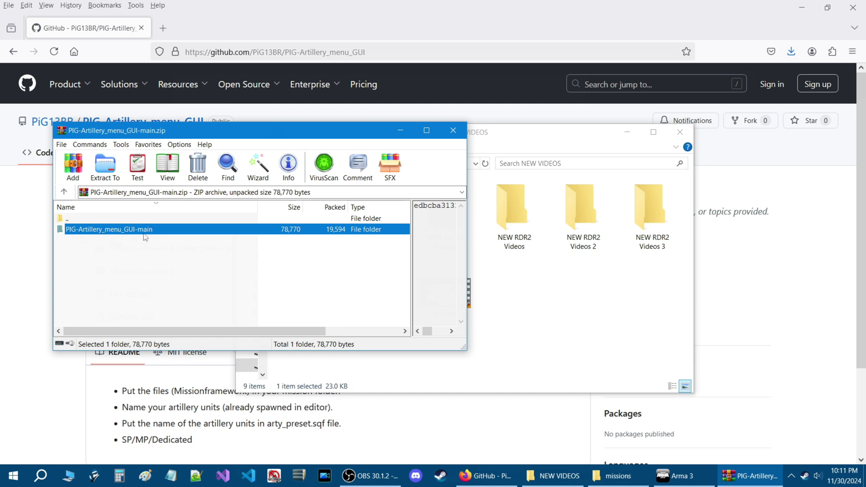
{"action": "left_click_drag", "start_coordinate": [116, 231], "coordinate": [567, 312]}
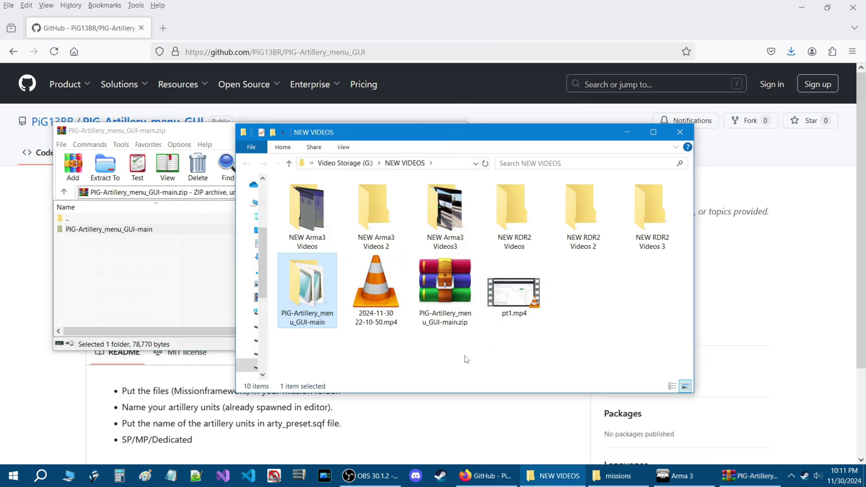
{"action": "left_click", "coordinate": [453, 132]}
Delete the downloaded PIG-Artillery_menu_GUI-main.zip from NEW VIDEOS
{"action": "left_click", "coordinate": [451, 301]}
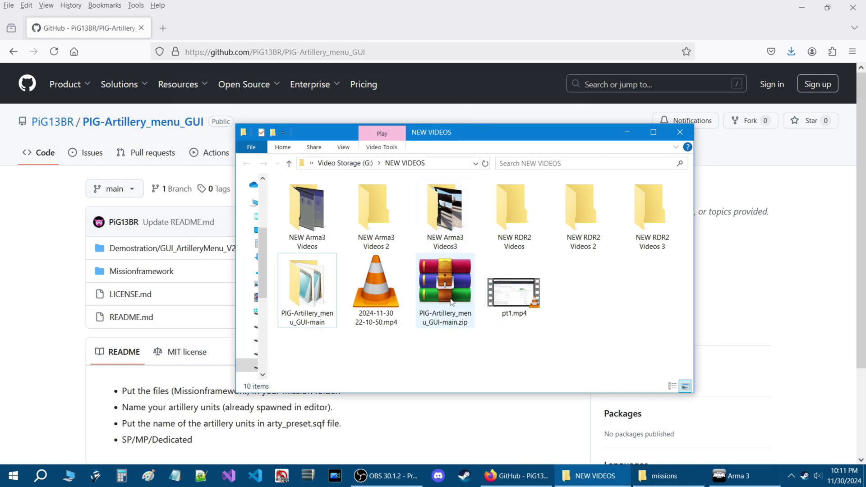
{"action": "key", "text": "Delete"}
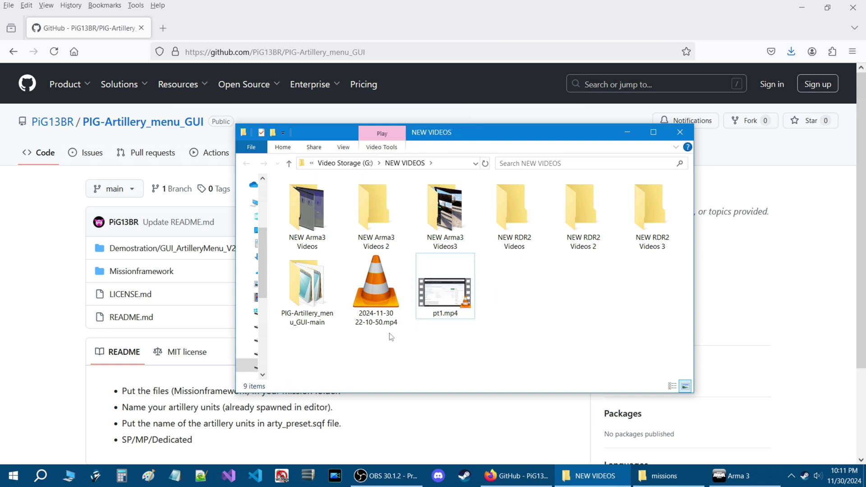
{"action": "left_click", "coordinate": [313, 296]}
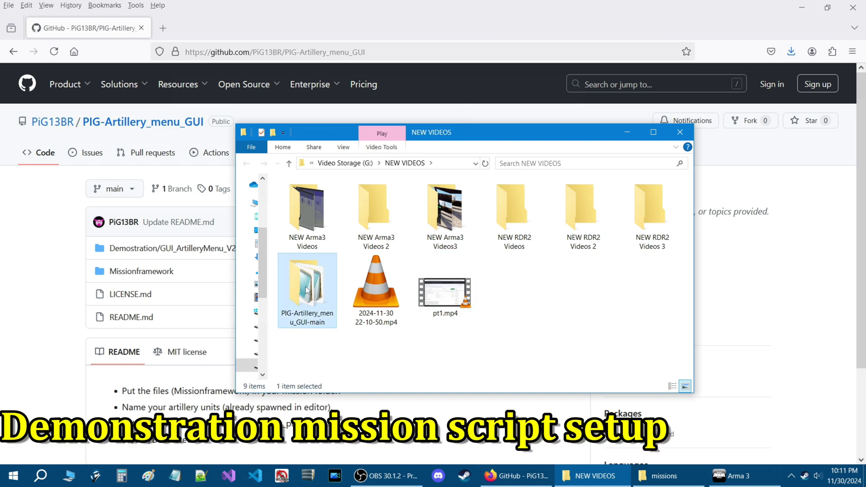
Open PIG-Artillery_menu_GUI-main and open its Missionframework folder in its own window
{"action": "double_click", "coordinate": [308, 289]}
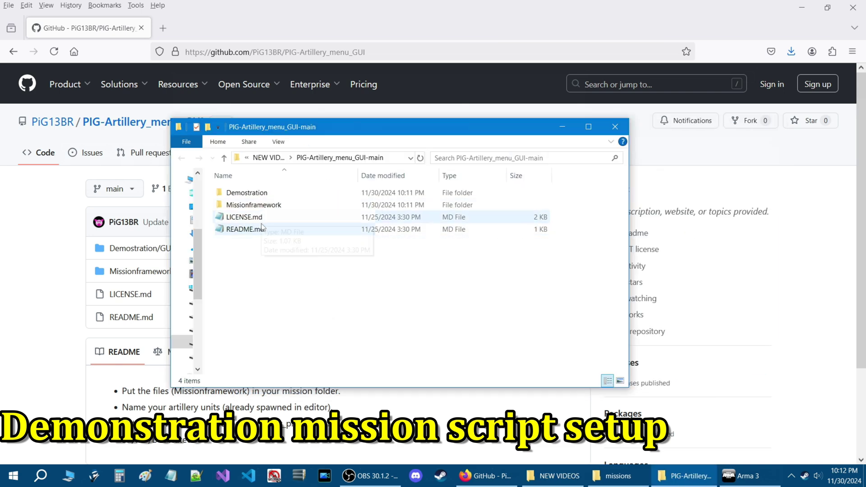
{"action": "left_click", "coordinate": [258, 197]}
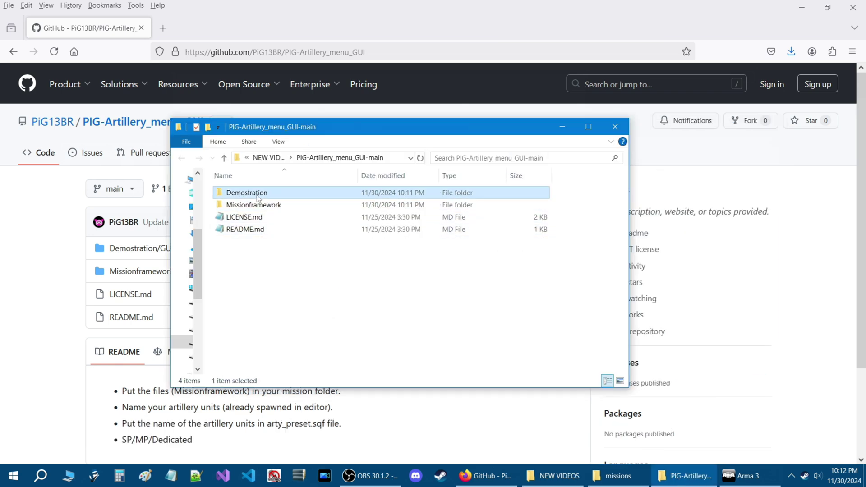
{"action": "left_click", "coordinate": [272, 207]}
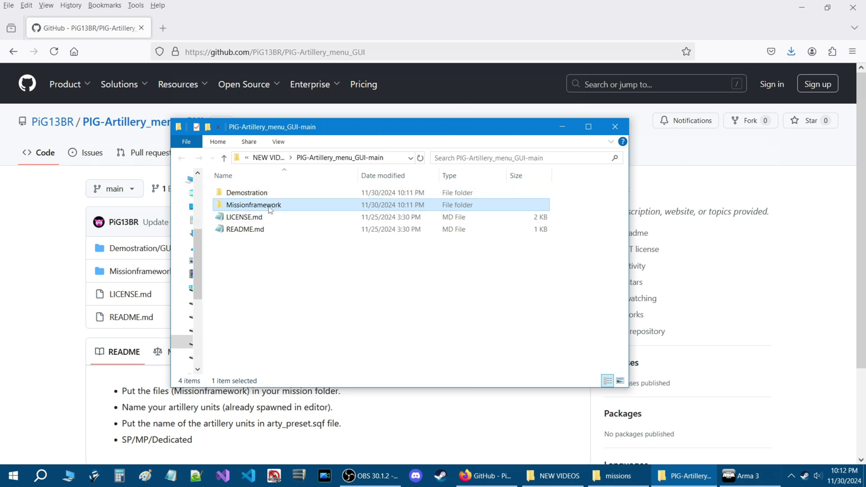
{"action": "double_click", "coordinate": [269, 205]}
{"action": "left_click_drag", "start_coordinate": [245, 300], "coordinate": [292, 199]}
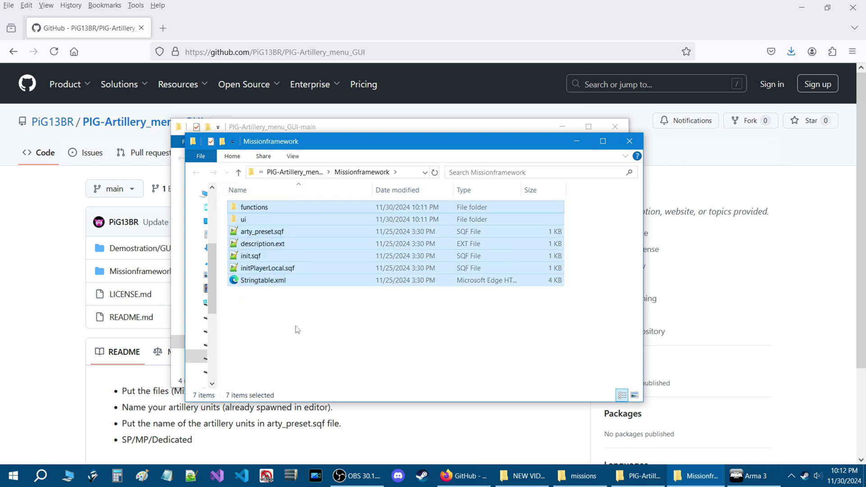
{"action": "left_click", "coordinate": [296, 326]}
Open Demostration > GUI_ArtilleryMenu_V2.Stratis in a separate window beside Missionframework
{"action": "left_click_drag", "start_coordinate": [432, 130], "coordinate": [569, 142]}
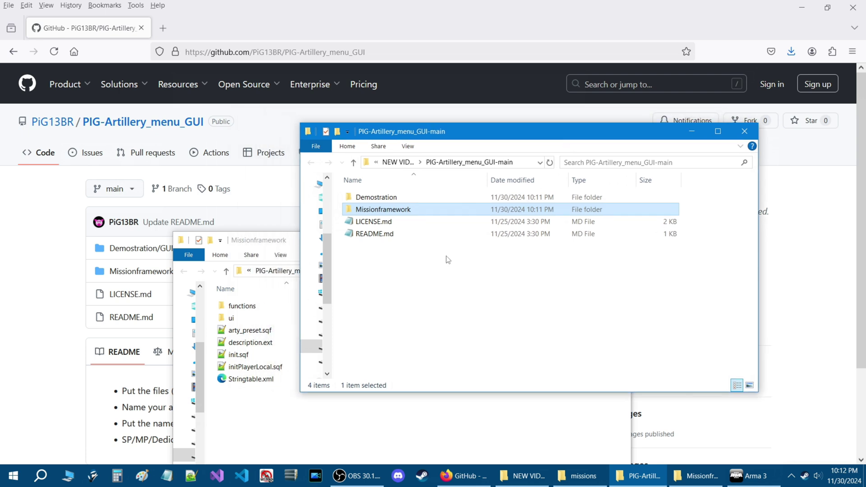
{"action": "left_click", "coordinate": [381, 199]}
{"action": "double_click", "coordinate": [381, 197]}
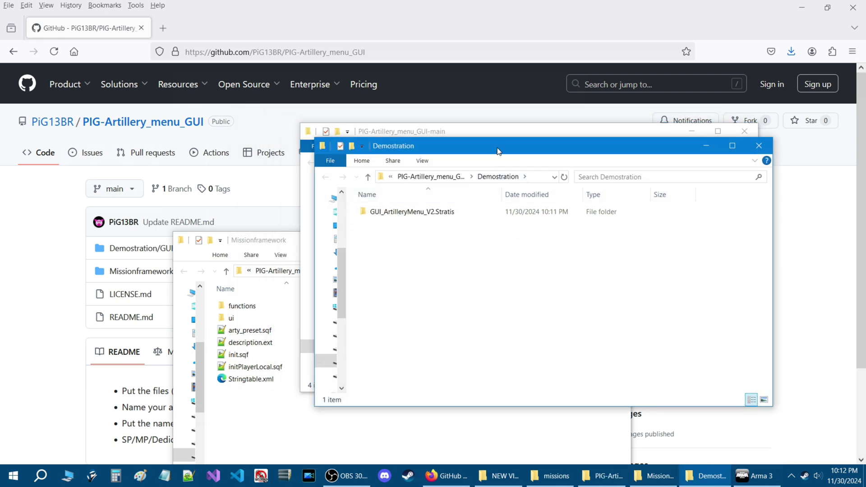
{"action": "left_click", "coordinate": [448, 255]}
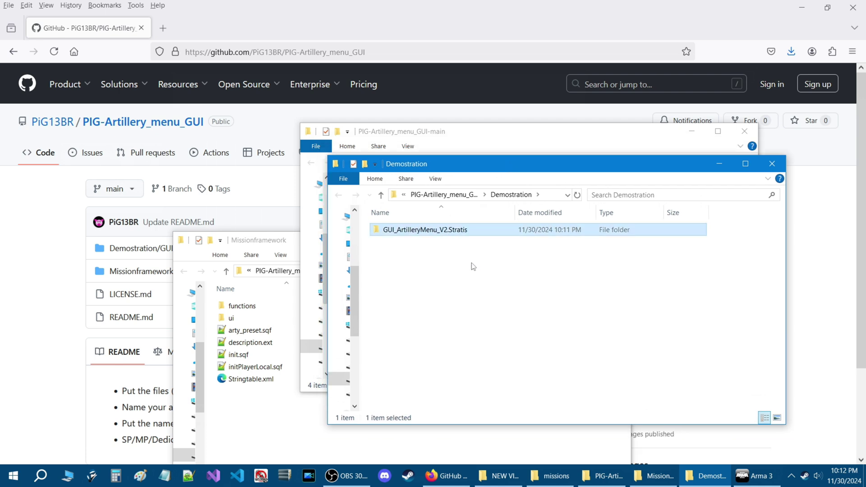
{"action": "double_click", "coordinate": [447, 231]}
{"action": "left_click_drag", "start_coordinate": [476, 184], "coordinate": [549, 193]}
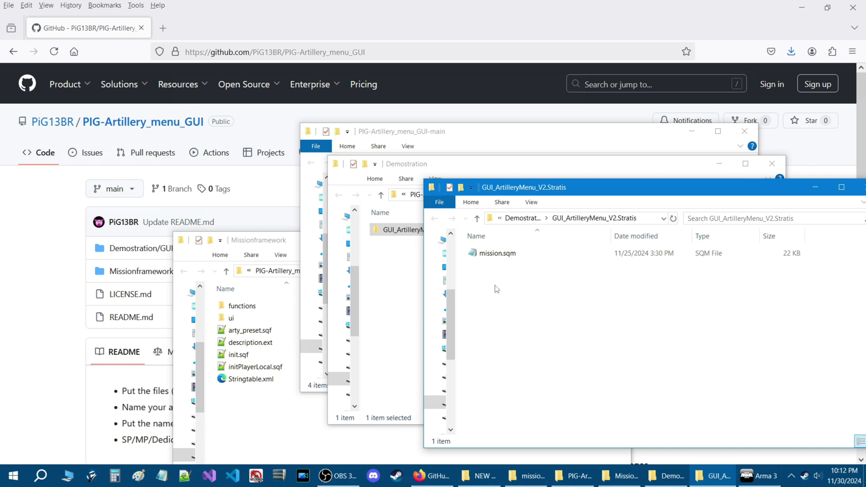
Move the seven Missionframework files into GUI_ArtilleryMenu_V2.Stratis and close the emptied Missionframework window
{"action": "left_click_drag", "start_coordinate": [261, 240], "coordinate": [194, 162]}
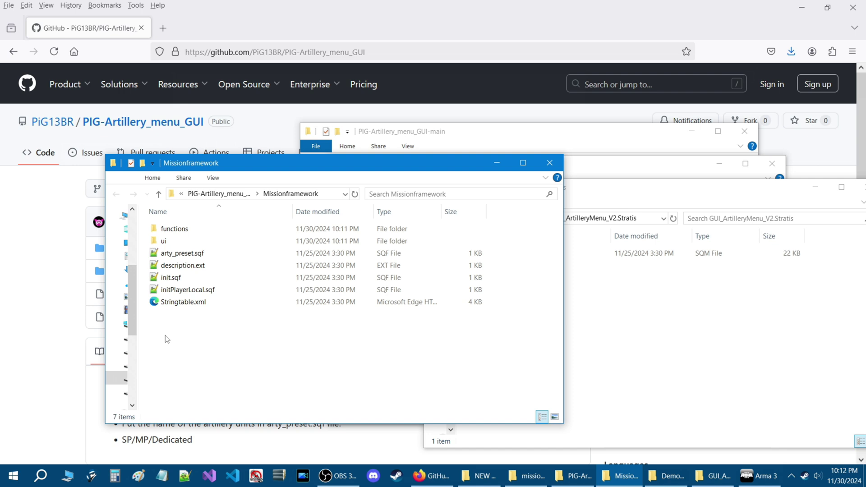
{"action": "left_click", "coordinate": [577, 357]}
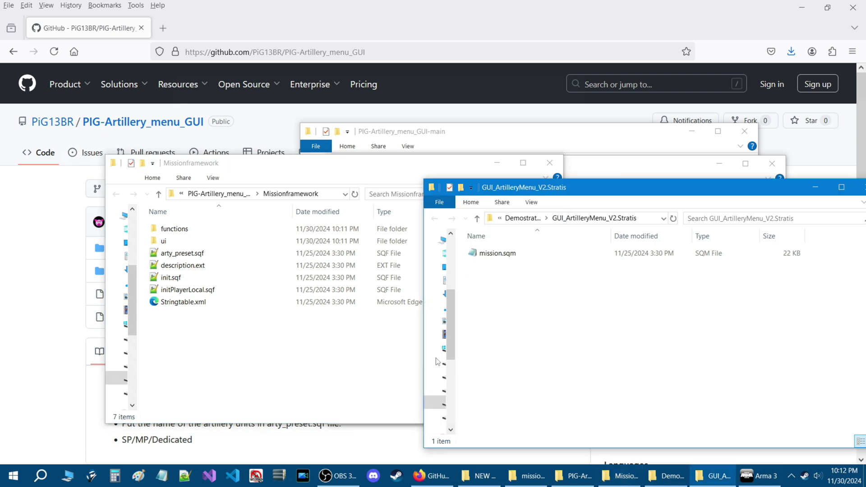
{"action": "left_click", "coordinate": [219, 357]}
{"action": "left_click_drag", "start_coordinate": [168, 328], "coordinate": [213, 223]}
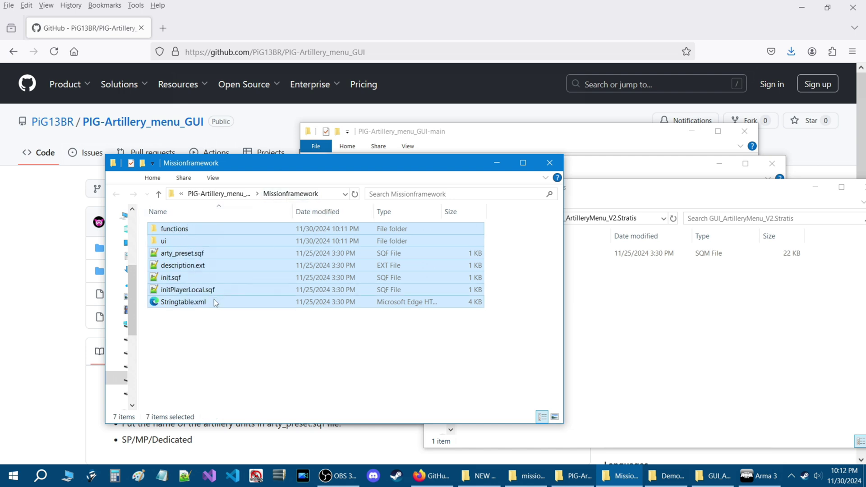
{"action": "left_click_drag", "start_coordinate": [184, 303], "coordinate": [649, 357]}
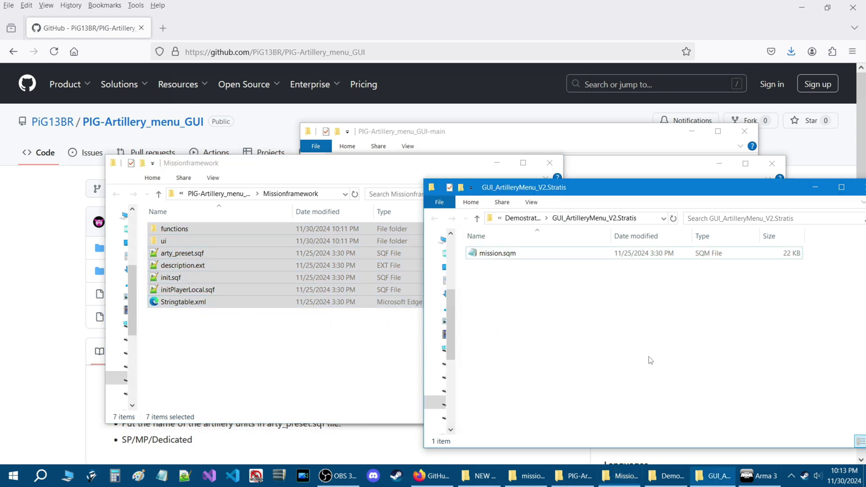
{"action": "left_click", "coordinate": [536, 376]}
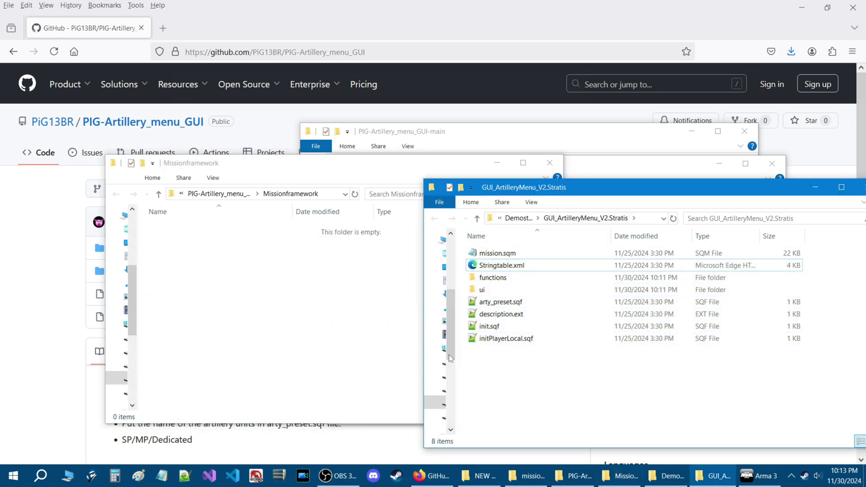
{"action": "left_click", "coordinate": [332, 324]}
{"action": "left_click", "coordinate": [550, 162]}
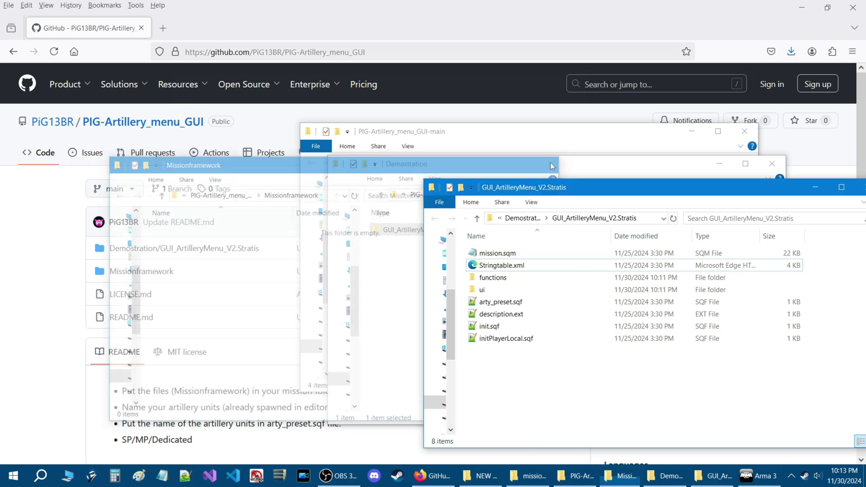
Close the GUI_ArtilleryMenu_V2.Stratis window and select that folder in the Demostration window
{"action": "left_click_drag", "start_coordinate": [577, 191], "coordinate": [387, 188]}
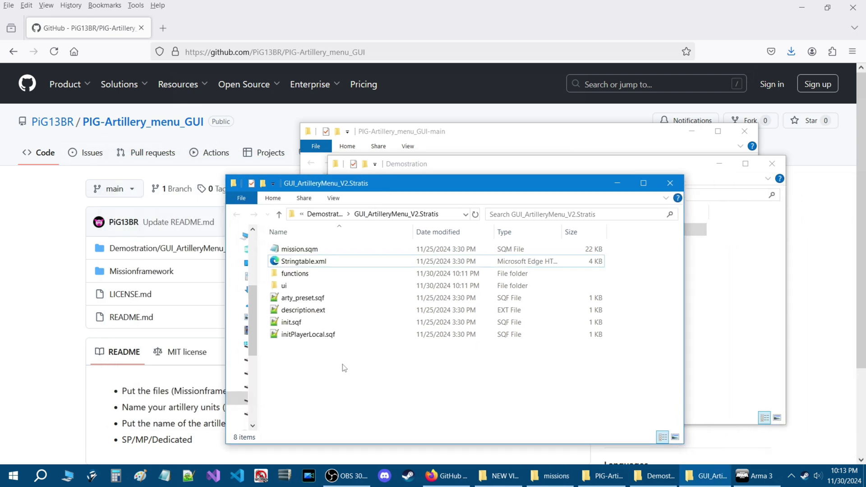
{"action": "left_click", "coordinate": [720, 318]}
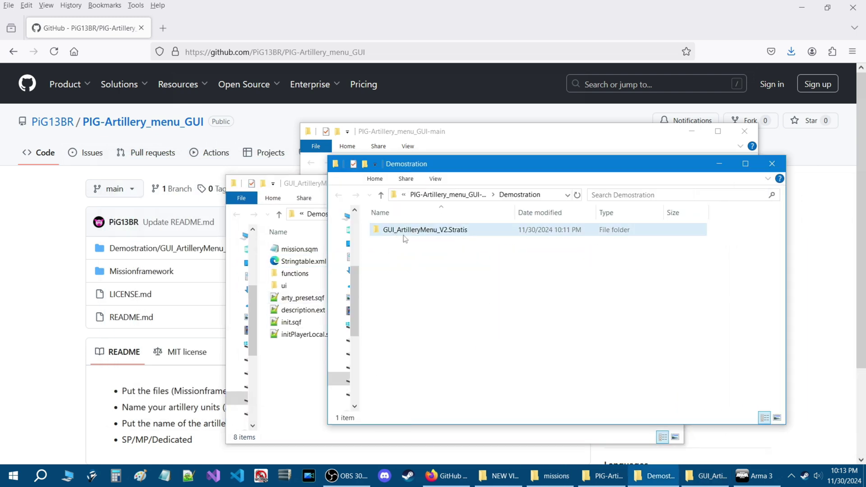
{"action": "left_click", "coordinate": [302, 372]}
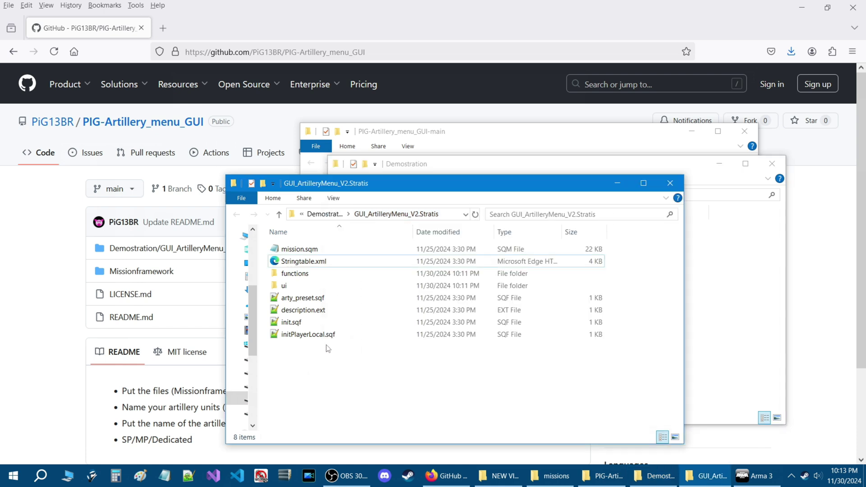
{"action": "left_click_drag", "start_coordinate": [291, 360], "coordinate": [335, 273]}
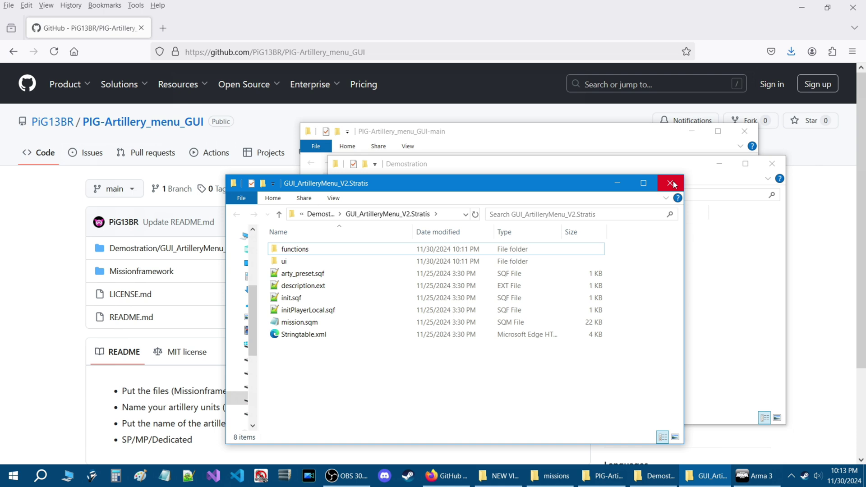
{"action": "left_click", "coordinate": [670, 182]}
{"action": "left_click_drag", "start_coordinate": [496, 164], "coordinate": [437, 149]}
{"action": "left_click", "coordinate": [383, 215]}
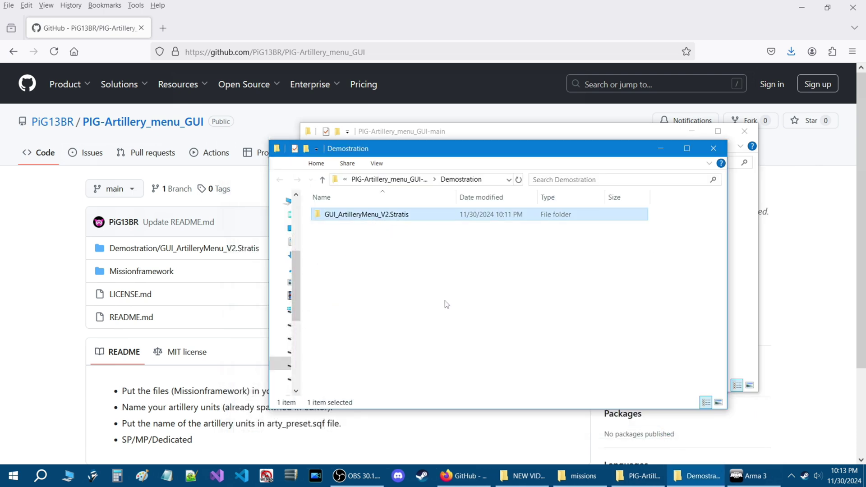
Check the full path of the Arma 3 editor missions folder in the address bar
{"action": "left_click", "coordinate": [585, 475]}
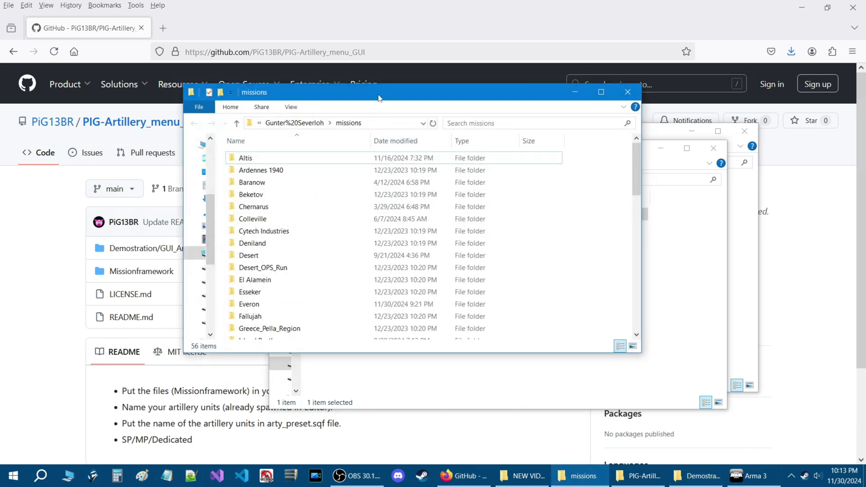
{"action": "left_click_drag", "start_coordinate": [379, 97], "coordinate": [274, 111]}
{"action": "left_click", "coordinate": [235, 136]}
{"action": "key", "text": "Home"}
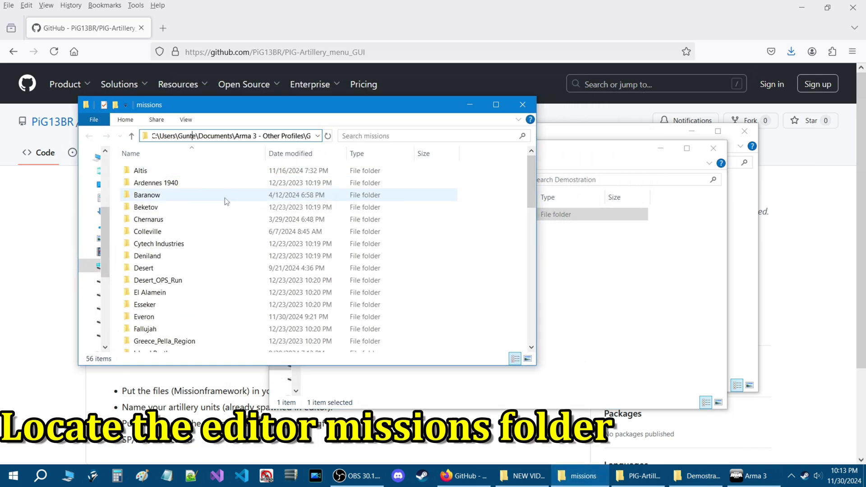
{"action": "left_click", "coordinate": [157, 137]}
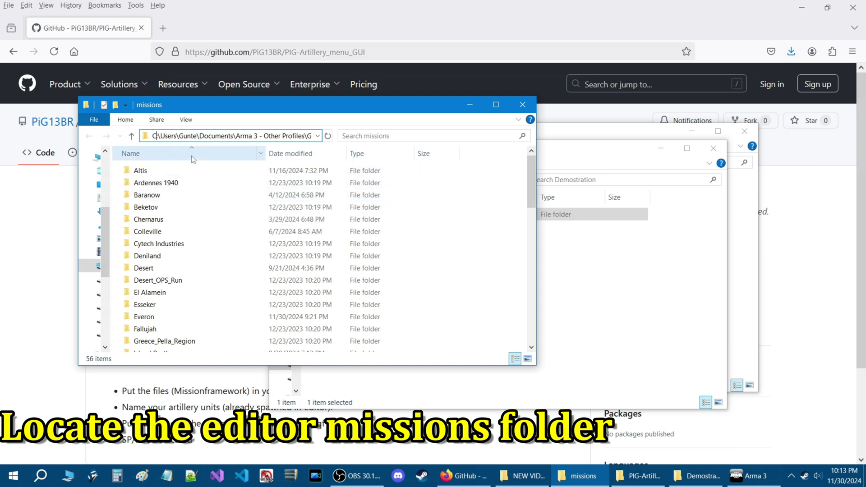
{"action": "left_click", "coordinate": [181, 139]}
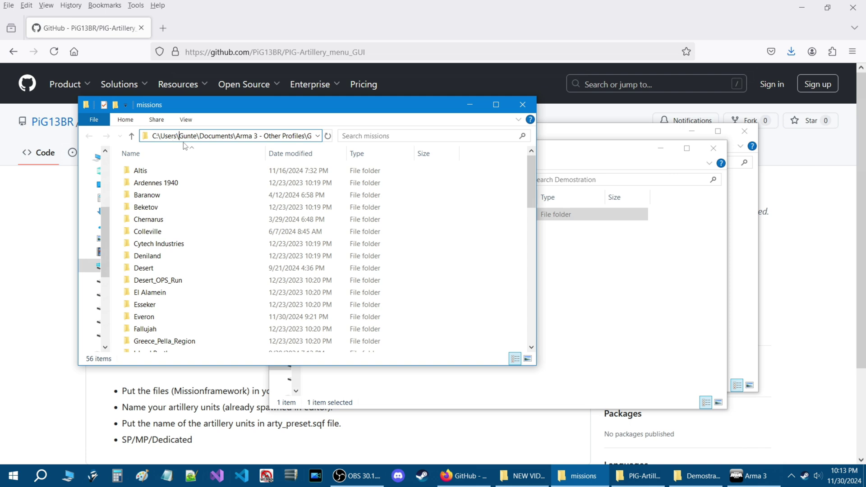
{"action": "key", "text": "ctrl+Right"}
{"action": "key", "text": "ctrl+Right"}
{"action": "key", "text": "ctrl+Right"}
{"action": "key", "text": "ctrl+Right"}
{"action": "key", "text": "ctrl+Right"}
{"action": "key", "text": "ctrl+Right"}
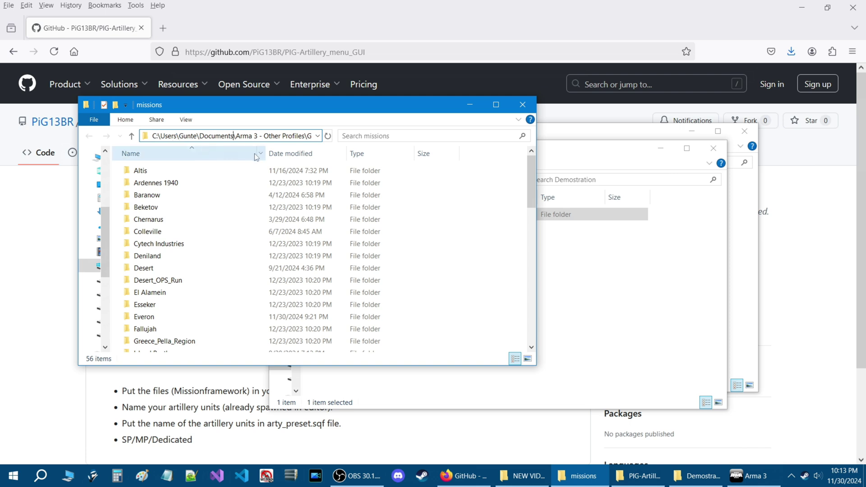
{"action": "key", "text": "ctrl+Right"}
{"action": "key", "text": "ctrl+Right"}
{"action": "key", "text": "ctrl+Right"}
{"action": "key", "text": "ctrl+Right"}
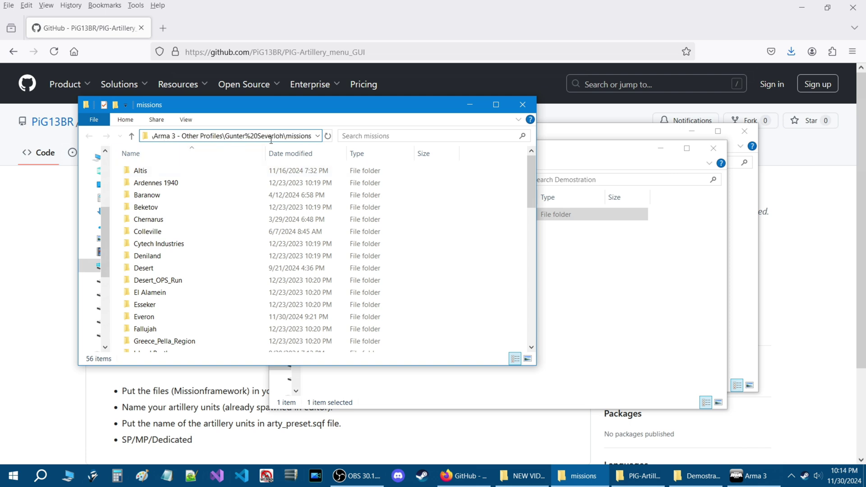
Copy the GUI_ArtilleryMenu_V2.Stratis folder into the editor missions folder
{"action": "left_click_drag", "start_coordinate": [532, 180], "coordinate": [517, 319]}
{"action": "left_click", "coordinate": [622, 309]}
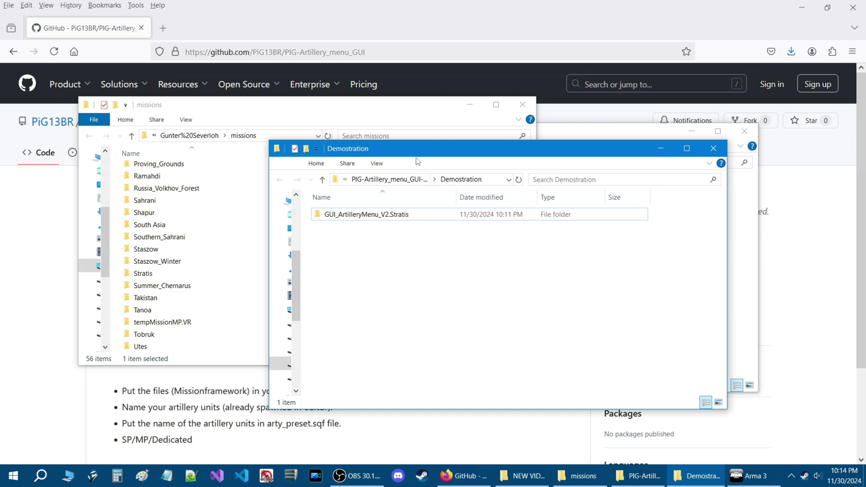
{"action": "left_click_drag", "start_coordinate": [496, 148], "coordinate": [693, 154]}
{"action": "left_click_drag", "start_coordinate": [567, 224], "coordinate": [183, 273]}
Close the Demostration, missions and repository Explorer windows
{"action": "left_click", "coordinate": [611, 303]}
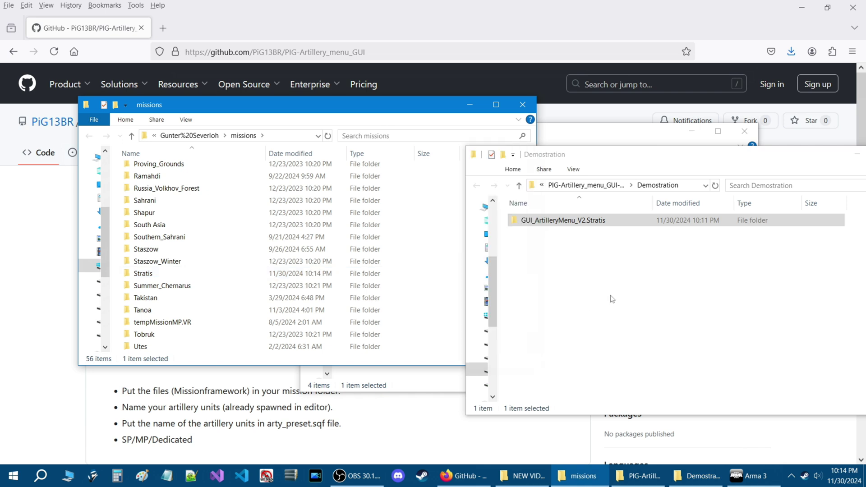
{"action": "left_click_drag", "start_coordinate": [663, 161], "coordinate": [504, 157]}
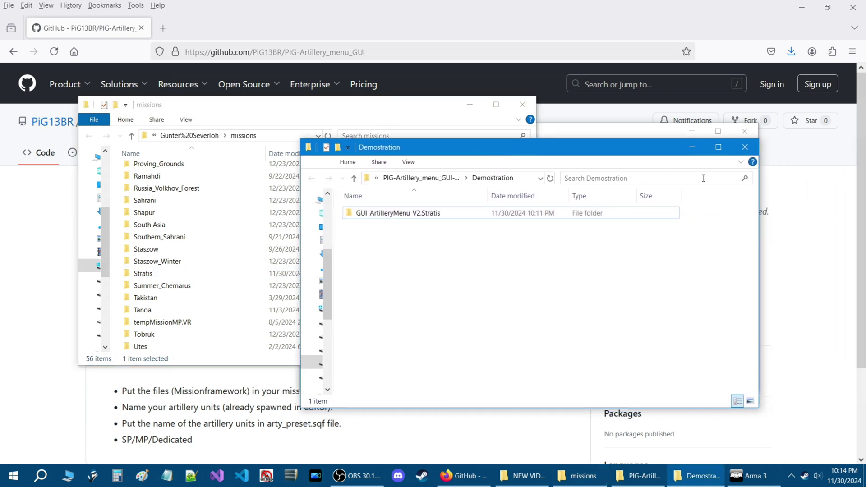
{"action": "left_click", "coordinate": [751, 151]}
{"action": "left_click", "coordinate": [646, 265]}
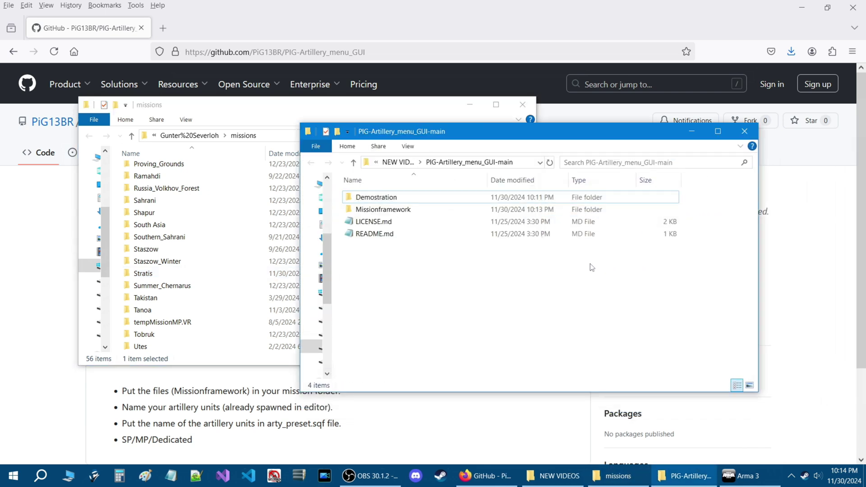
{"action": "left_click", "coordinate": [418, 106]}
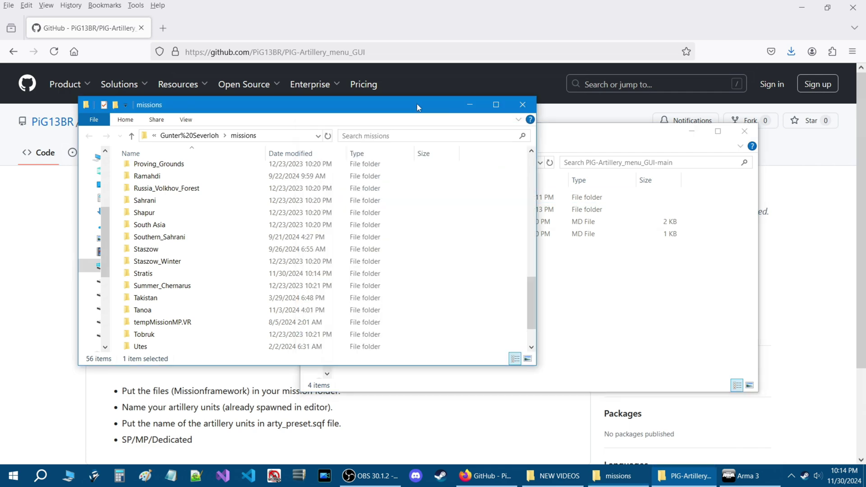
{"action": "left_click", "coordinate": [523, 105]}
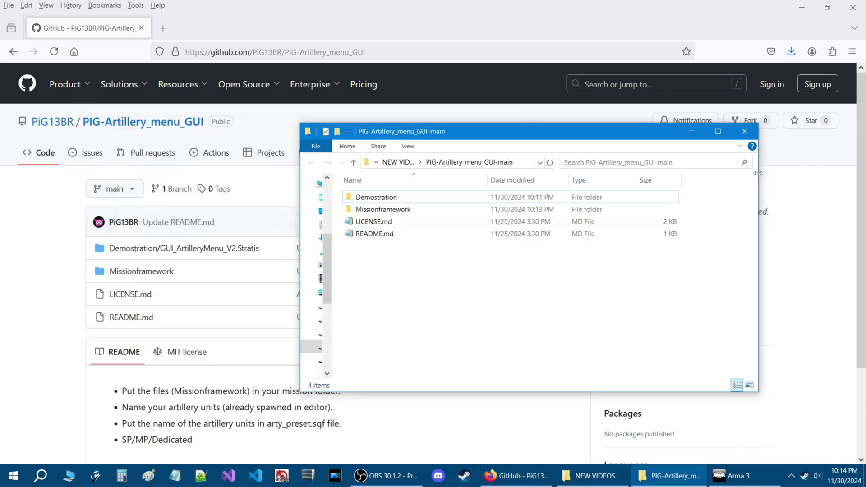
{"action": "left_click", "coordinate": [744, 131]}
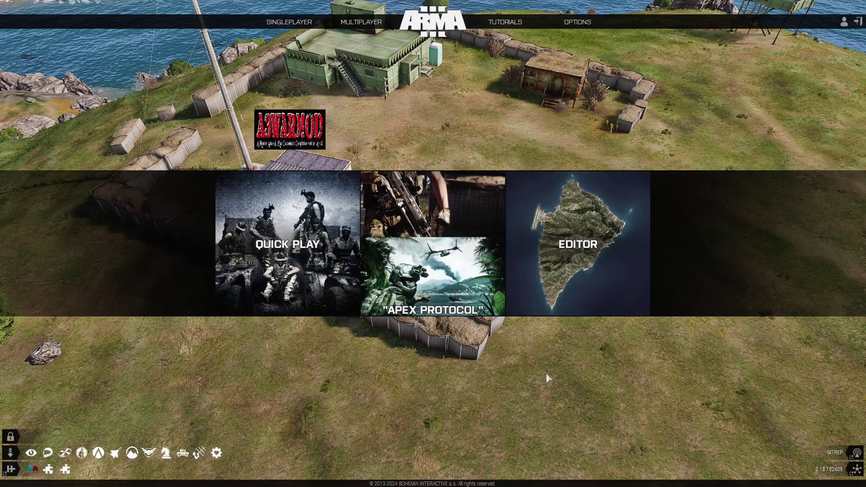
Enter the editor on Stratis and open GUI_ArtilleryMenu_V2 from the Stratis scenarios, sorted newest first
{"action": "left_click", "coordinate": [563, 279]}
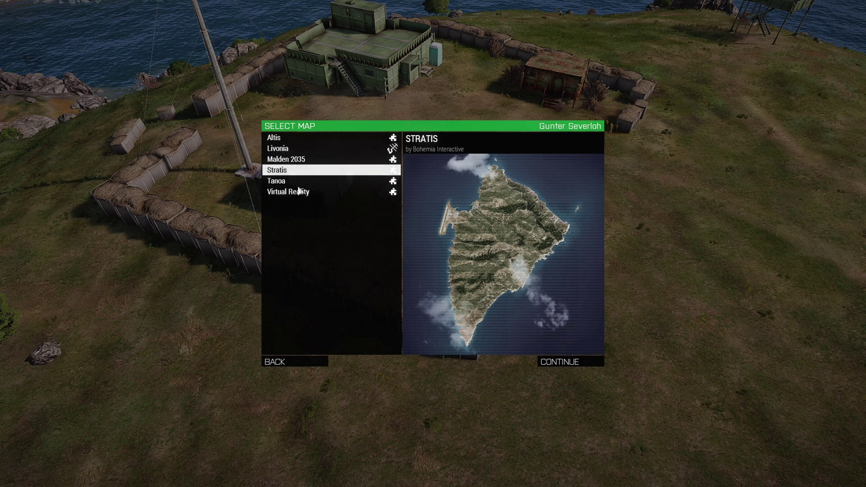
{"action": "left_click", "coordinate": [551, 361]}
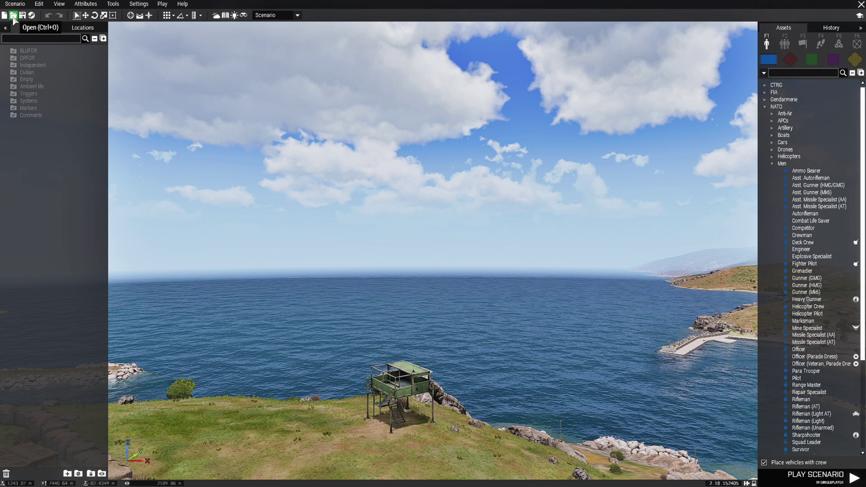
{"action": "left_click", "coordinate": [13, 17]}
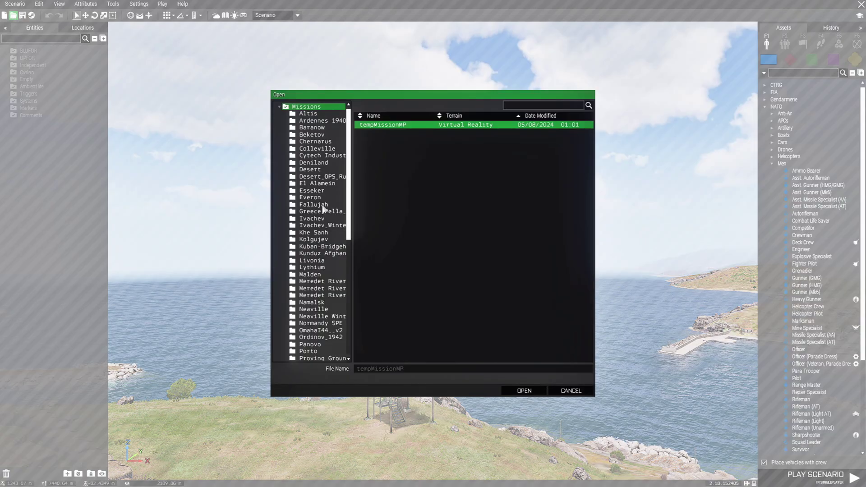
{"action": "scroll", "coordinate": [329, 226], "scroll_direction": "down", "scroll_amount": 6}
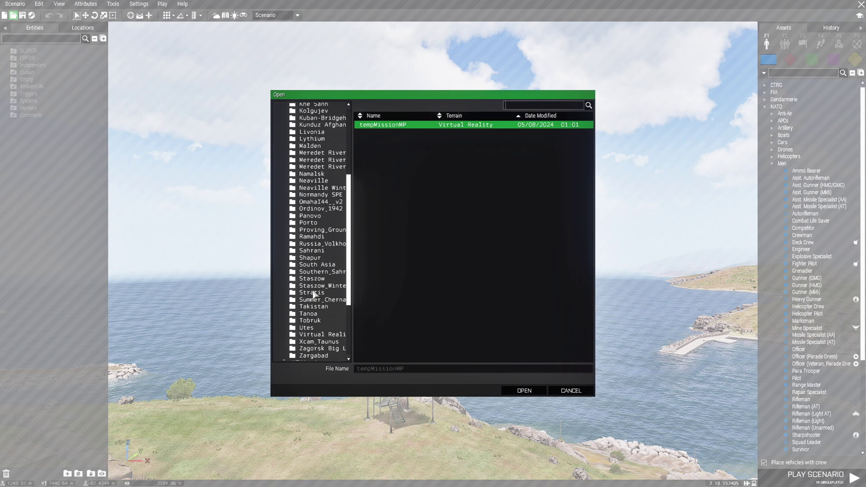
{"action": "left_click", "coordinate": [314, 294]}
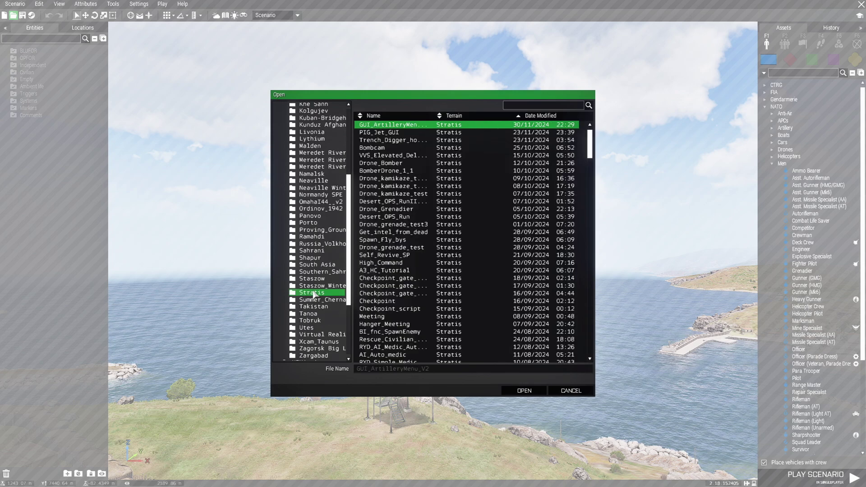
{"action": "left_click", "coordinate": [538, 117]}
{"action": "left_click", "coordinate": [537, 118]}
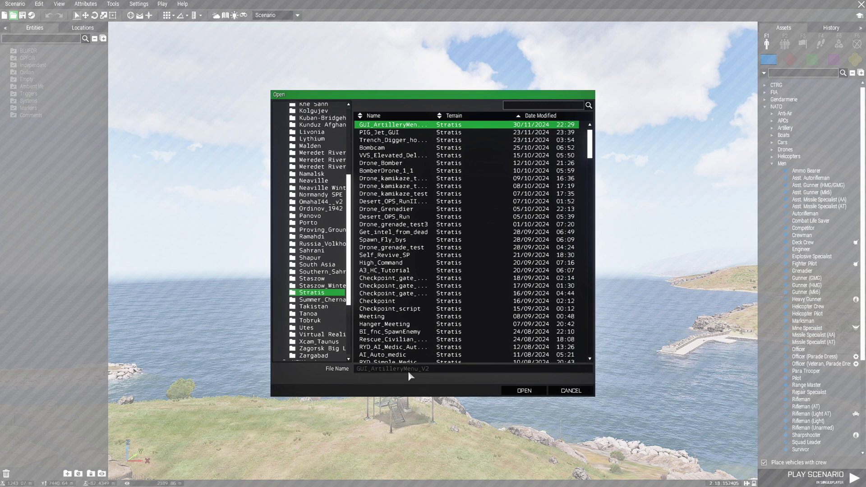
{"action": "left_click", "coordinate": [524, 391]}
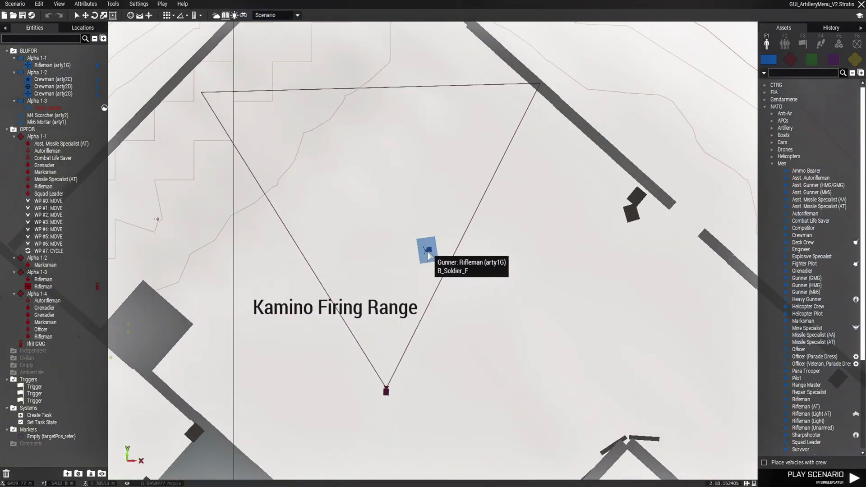
In 3D view, check the Mk6 Mortar's attributes show variable name arty1
{"action": "key", "text": "m"}
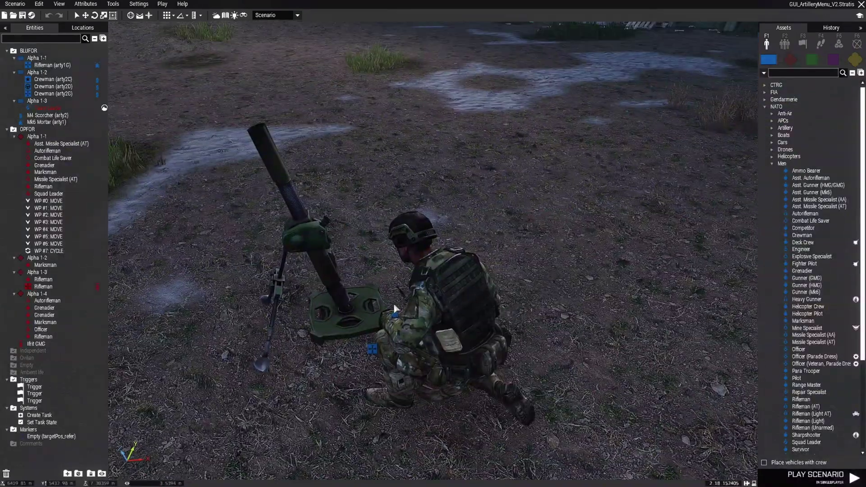
{"action": "left_click", "coordinate": [347, 301]}
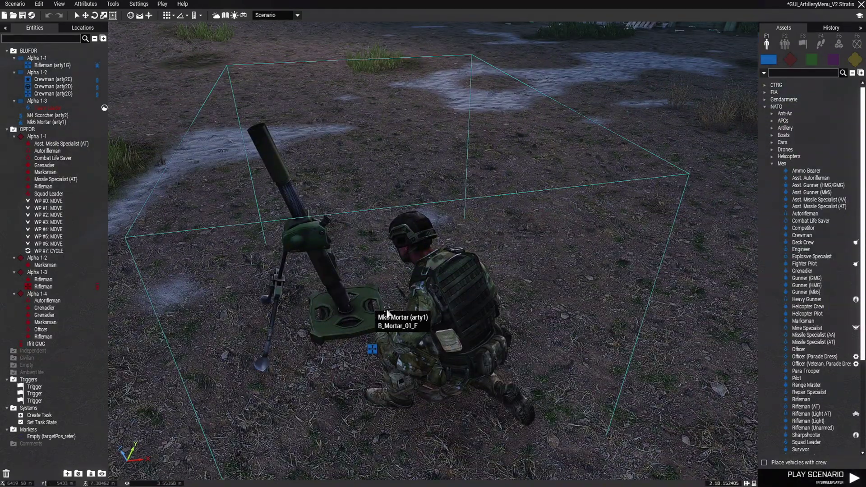
{"action": "double_click", "coordinate": [342, 308]}
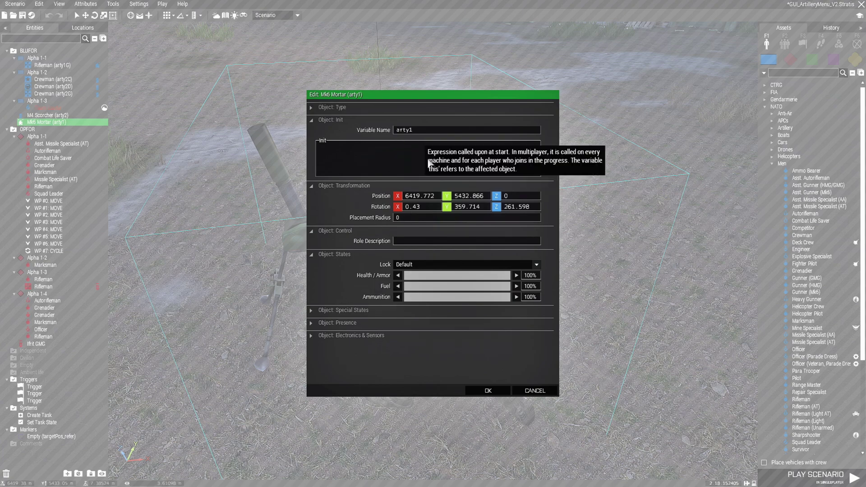
{"action": "left_click", "coordinate": [490, 389]}
{"action": "left_click", "coordinate": [451, 432]}
Zoom to Stratis Air Base in 3D and confirm the M4 Scorcher's variable name is arty2
{"action": "key", "text": "m"}
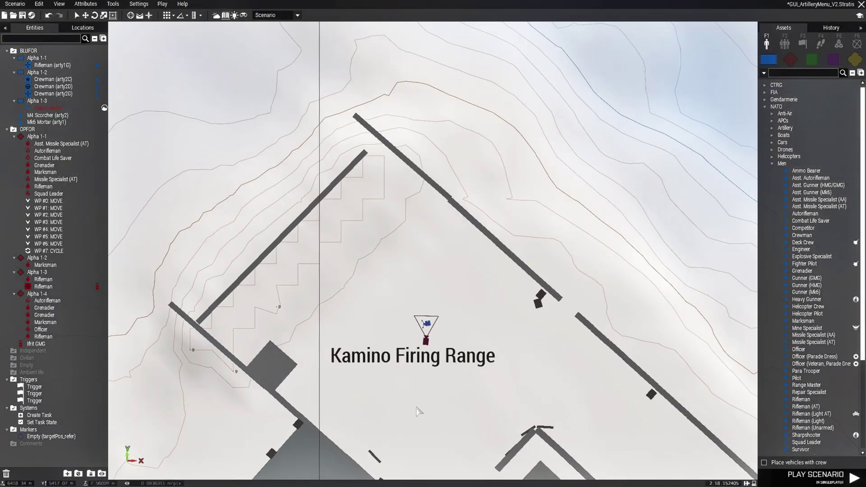
{"action": "scroll", "coordinate": [536, 303], "scroll_direction": "down", "scroll_amount": 10}
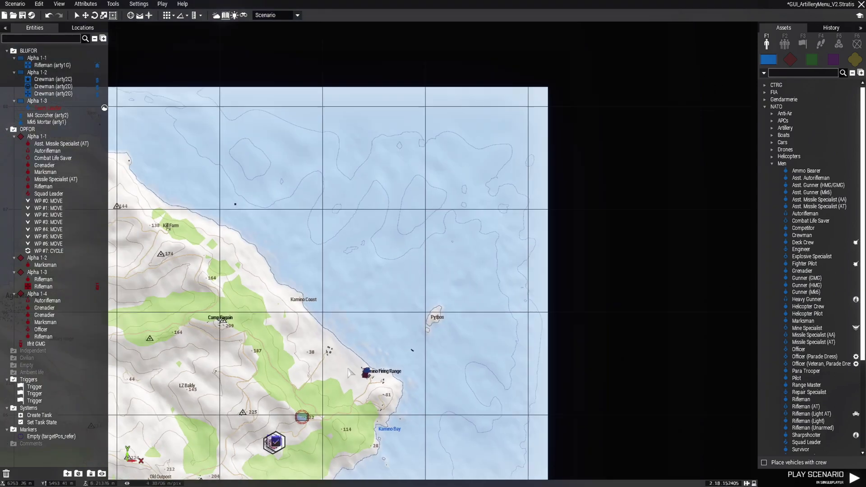
{"action": "scroll", "coordinate": [336, 217], "scroll_direction": "up", "scroll_amount": 10}
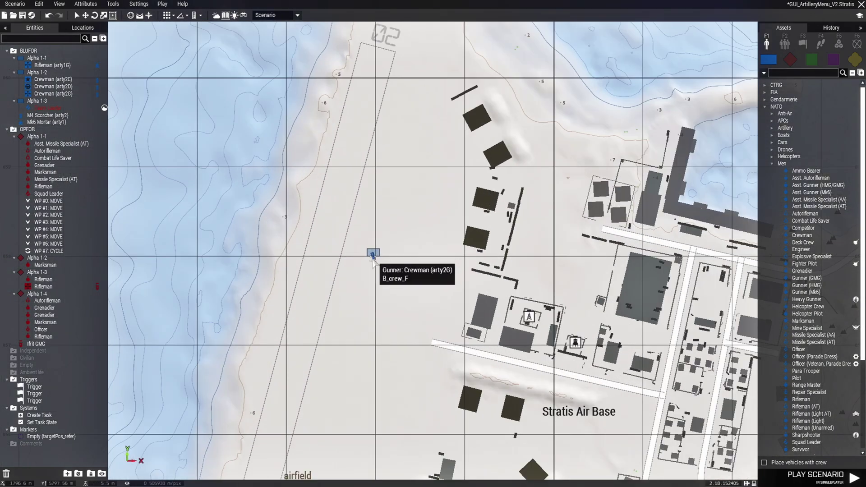
{"action": "scroll", "coordinate": [372, 260], "scroll_direction": "up", "scroll_amount": 5}
{"action": "key", "text": "m"}
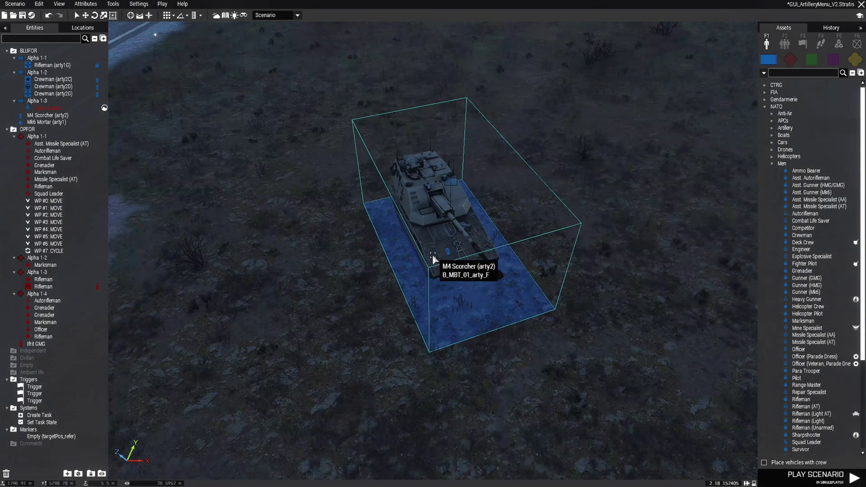
{"action": "double_click", "coordinate": [434, 235]}
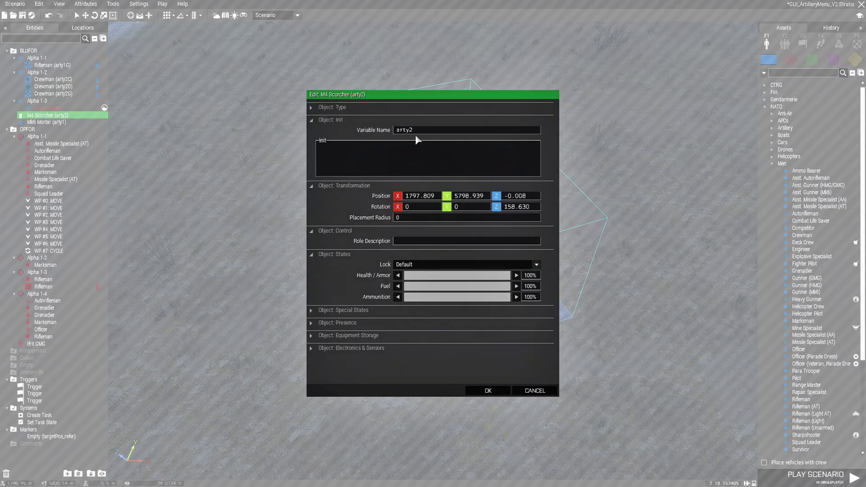
{"action": "left_click", "coordinate": [489, 391]}
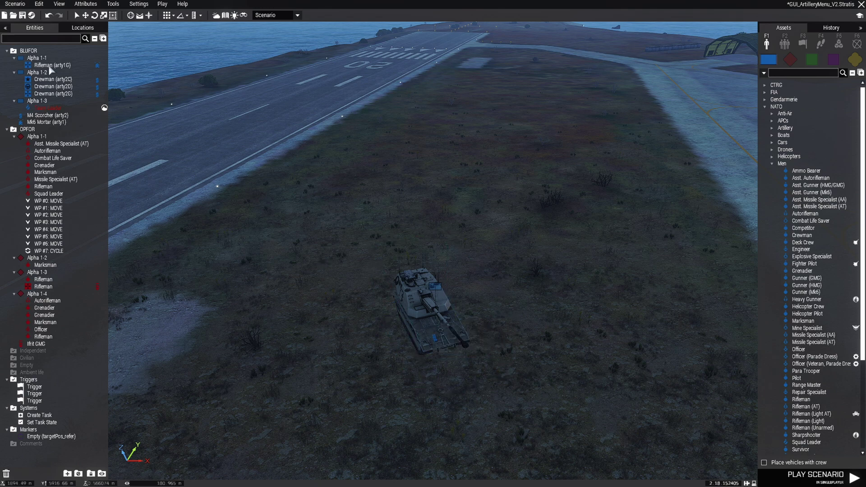
{"action": "left_click", "coordinate": [14, 8]}
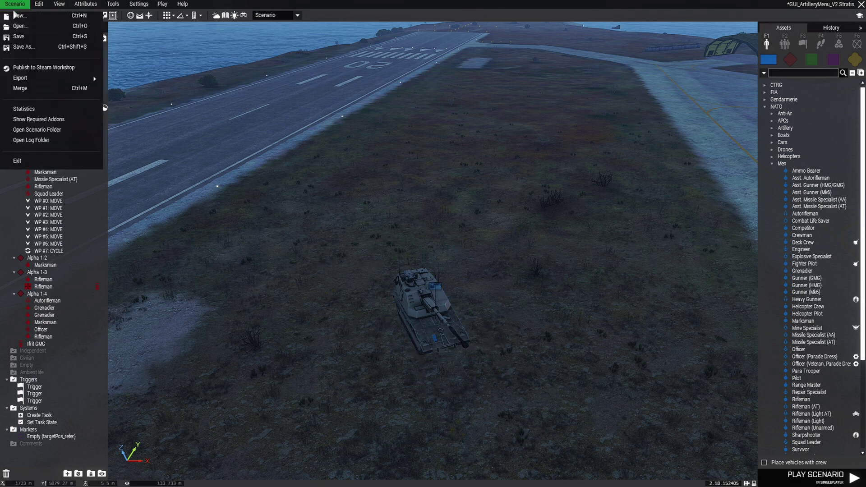
Open the scenario folder and open arty_preset.sqf from it in Notepad++
{"action": "left_click", "coordinate": [92, 131]}
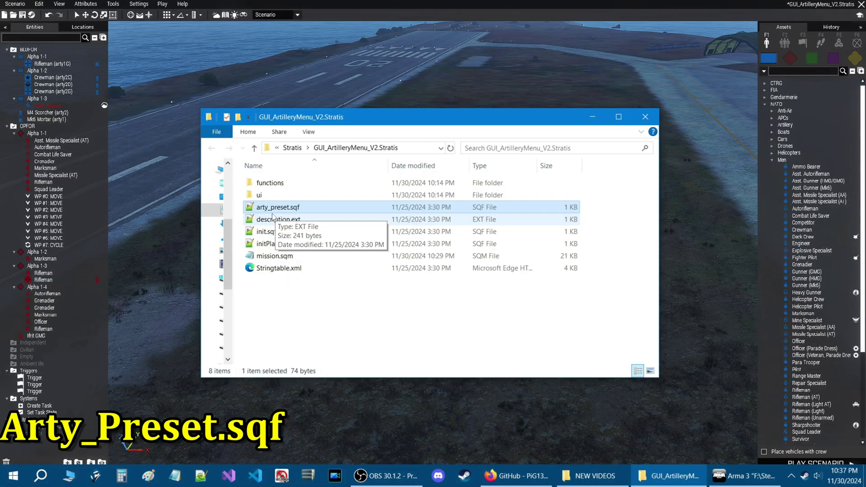
{"action": "double_click", "coordinate": [278, 211]}
{"action": "left_click_drag", "start_coordinate": [338, 73], "coordinate": [347, 87]}
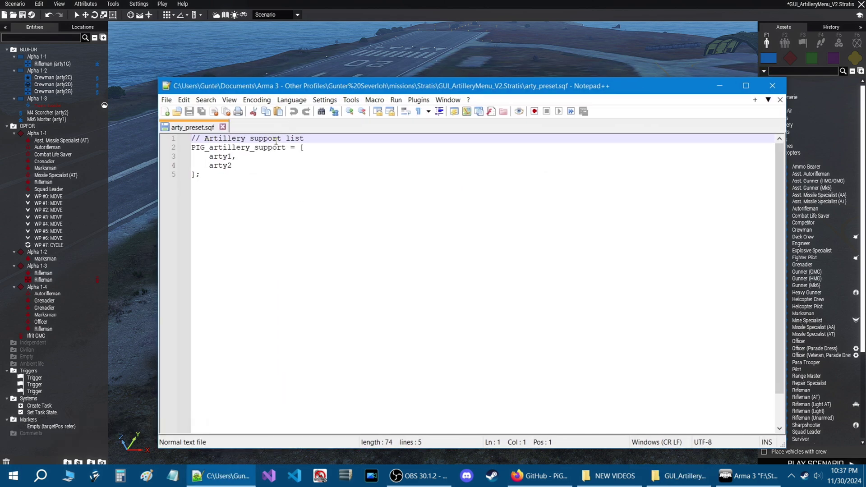
Append arty3 after arty2 in the PIG_artillery_support list, then save and close arty_preset.sqf
{"action": "left_click_drag", "start_coordinate": [300, 149], "coordinate": [309, 166]}
{"action": "left_click", "coordinate": [242, 161]}
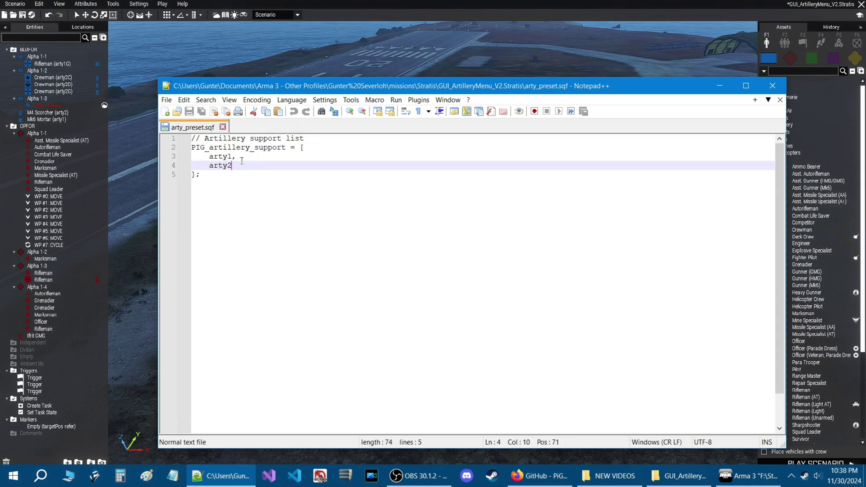
{"action": "left_click_drag", "start_coordinate": [209, 157], "coordinate": [230, 157]}
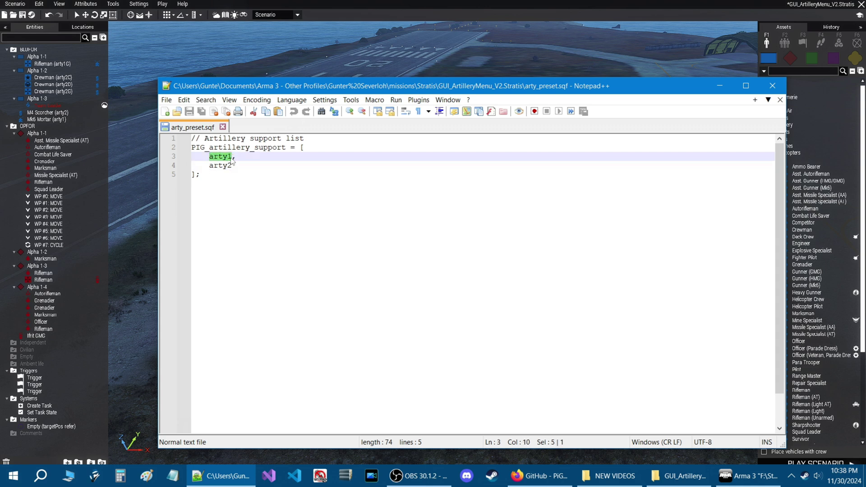
{"action": "left_click_drag", "start_coordinate": [210, 169], "coordinate": [234, 170]}
{"action": "left_click", "coordinate": [250, 167]}
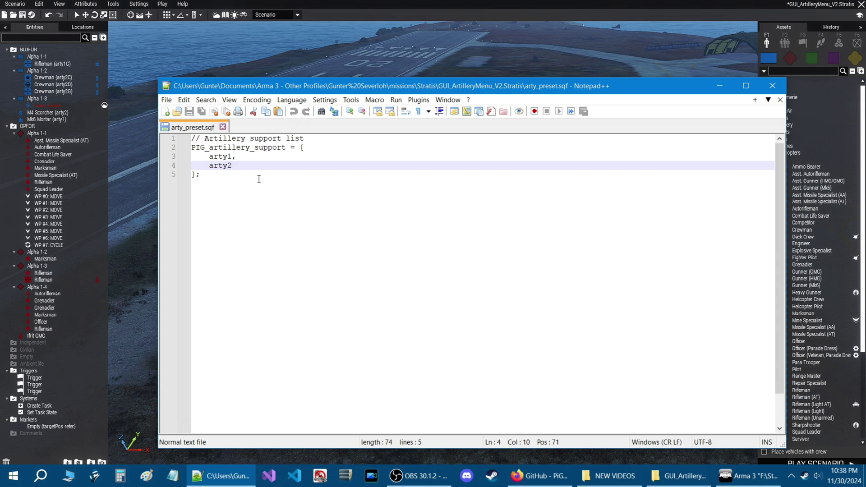
{"action": "type", "text": ","}
{"action": "key", "text": "Return"}
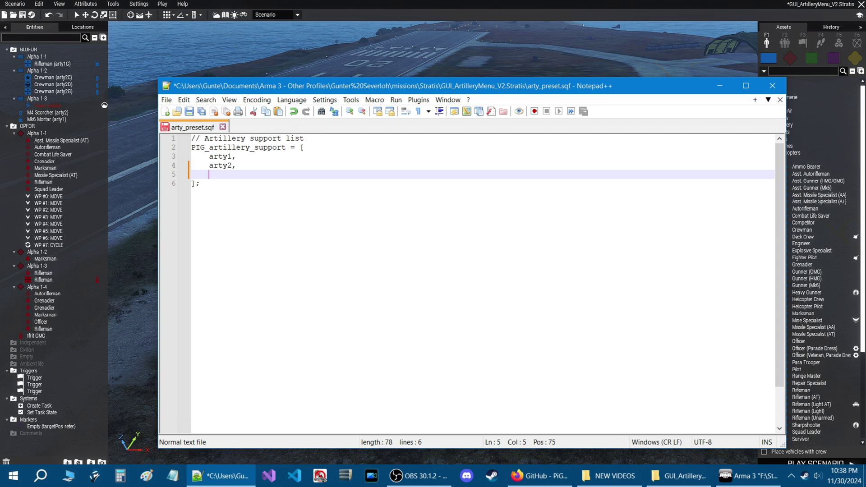
{"action": "type", "text": "arty3"}
{"action": "key", "text": "Return"}
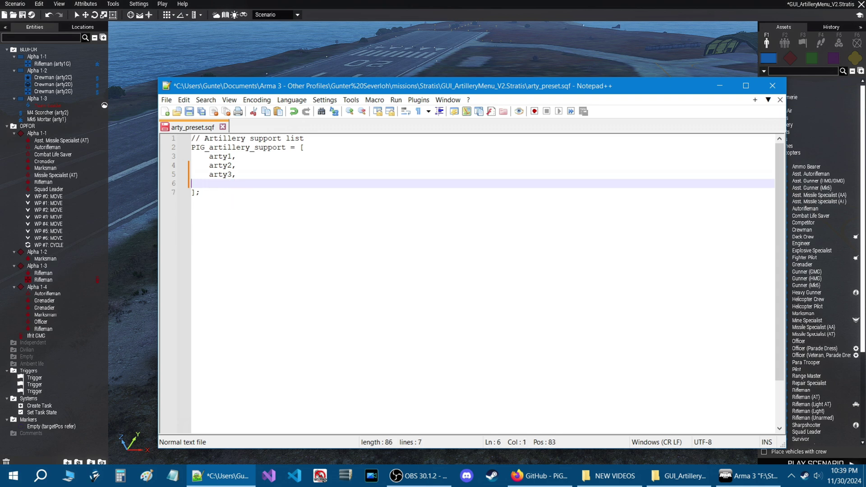
{"action": "key", "text": "BackSpace"}
{"action": "key", "text": "BackSpace"}
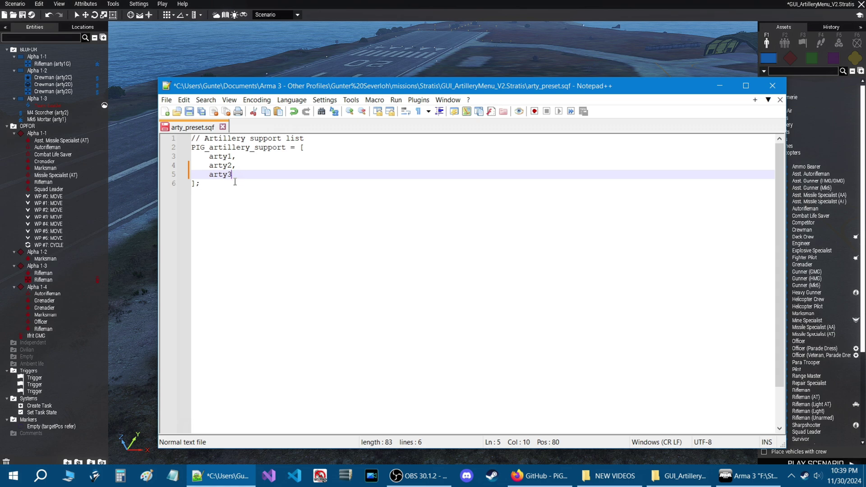
{"action": "left_click", "coordinate": [190, 111]}
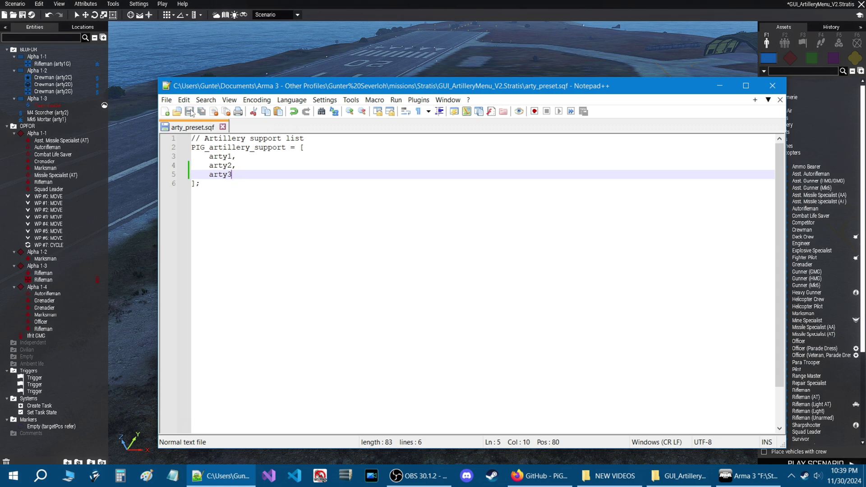
{"action": "key", "text": "alt+F4"}
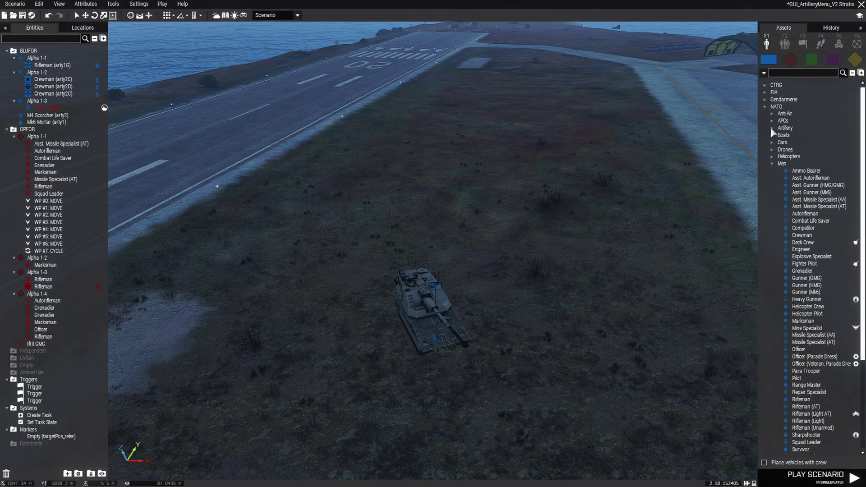
Place an M5 Sandstorm MLRS from NATO > Artillery on the grass by the runway and rotate it to a new heading
{"action": "left_click", "coordinate": [772, 129]}
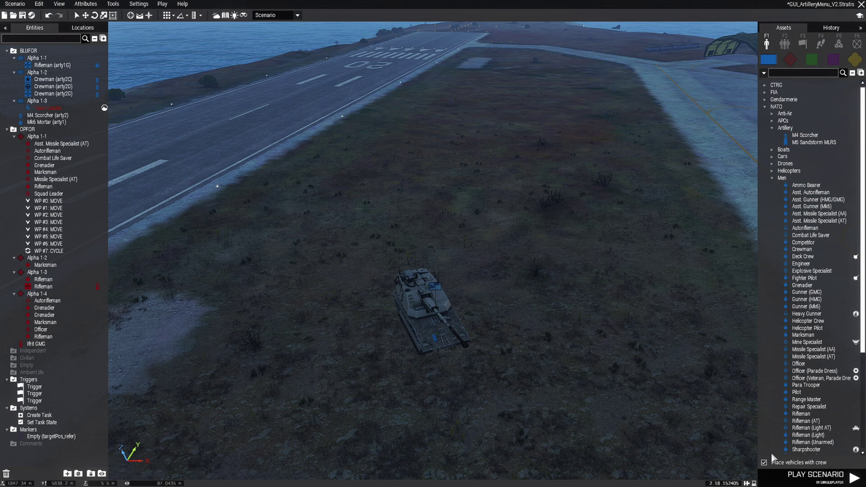
{"action": "left_click", "coordinate": [810, 142]}
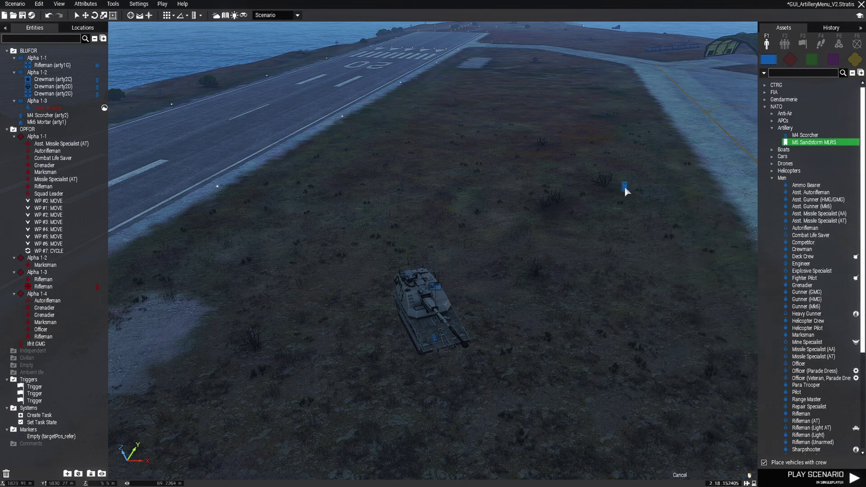
{"action": "key", "text": "w"}
{"action": "key", "text": "d"}
{"action": "left_click", "coordinate": [467, 206]}
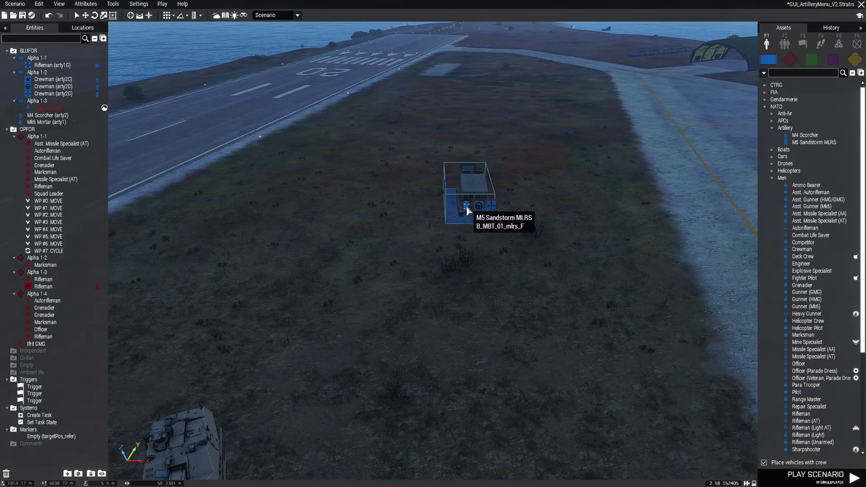
{"action": "scroll", "coordinate": [467, 206], "scroll_direction": "up", "scroll_amount": 5}
{"action": "left_click_drag", "start_coordinate": [515, 226], "coordinate": [596, 294]}
{"action": "left_click", "coordinate": [596, 329]}
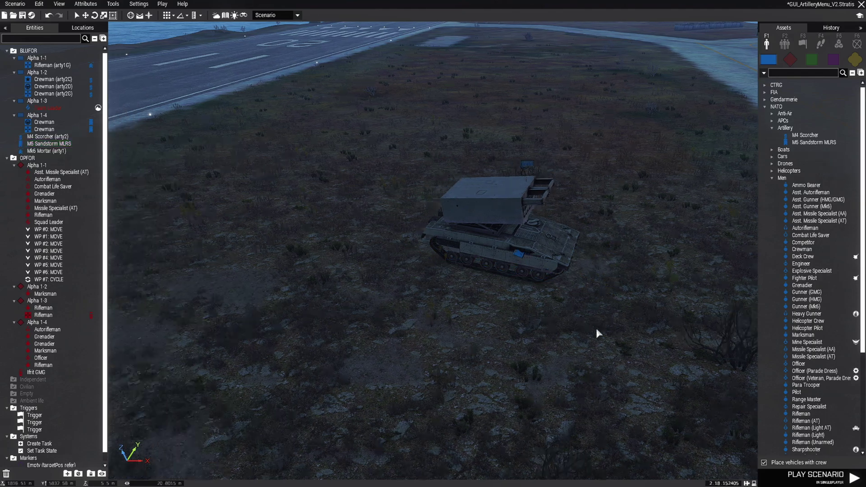
Set the MLRS's Variable Name to arty3 and save the scenario
{"action": "scroll", "coordinate": [643, 315], "scroll_direction": "up", "scroll_amount": 2}
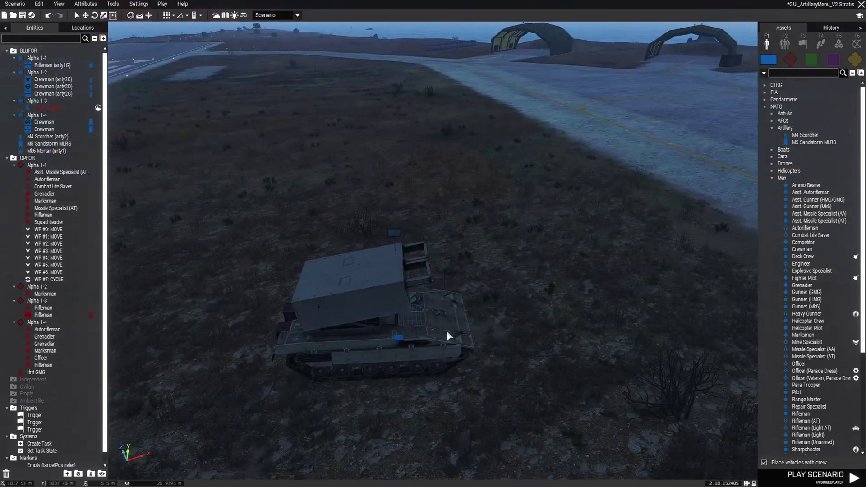
{"action": "double_click", "coordinate": [413, 329]}
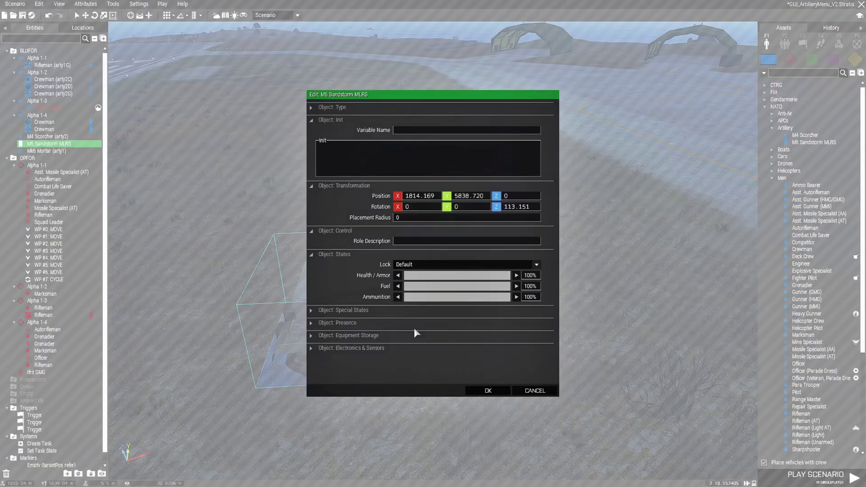
{"action": "left_click", "coordinate": [410, 131]}
{"action": "type", "text": "arty3"}
{"action": "left_click", "coordinate": [496, 391]}
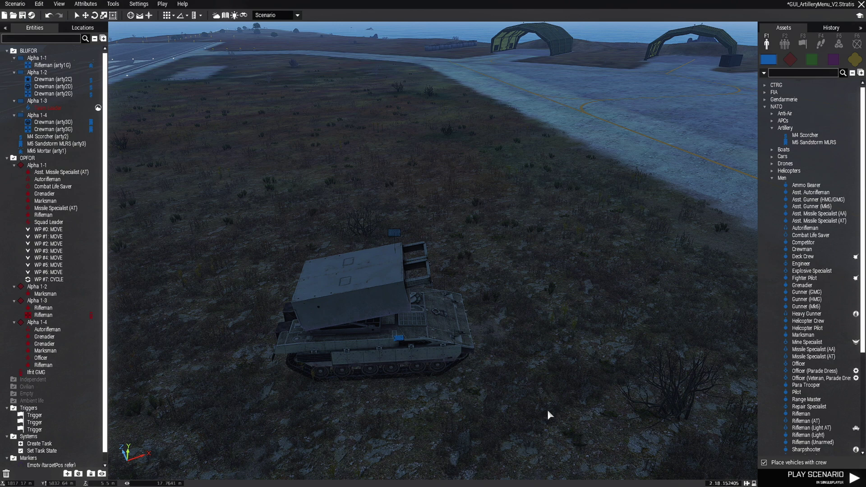
{"action": "scroll", "coordinate": [548, 410], "scroll_direction": "down", "scroll_amount": 3}
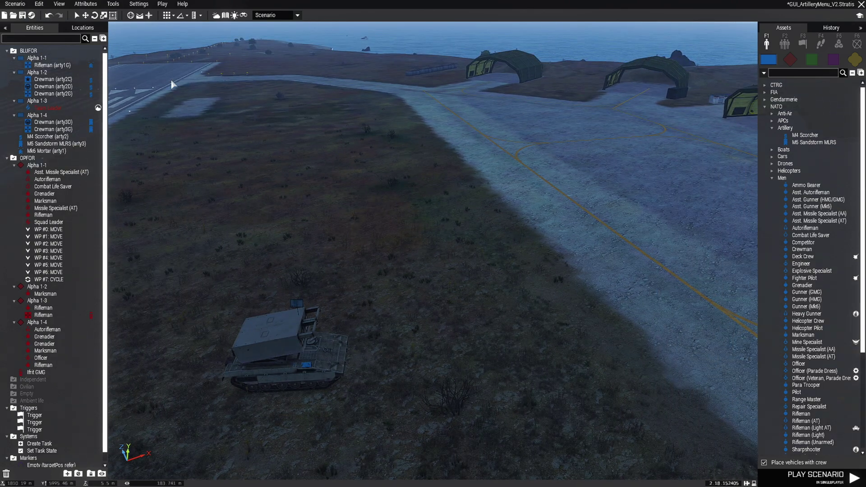
{"action": "left_click", "coordinate": [22, 15]}
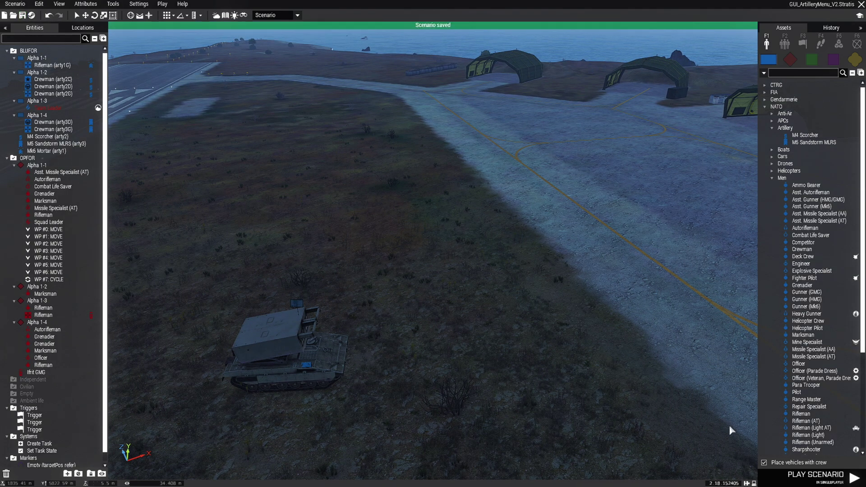